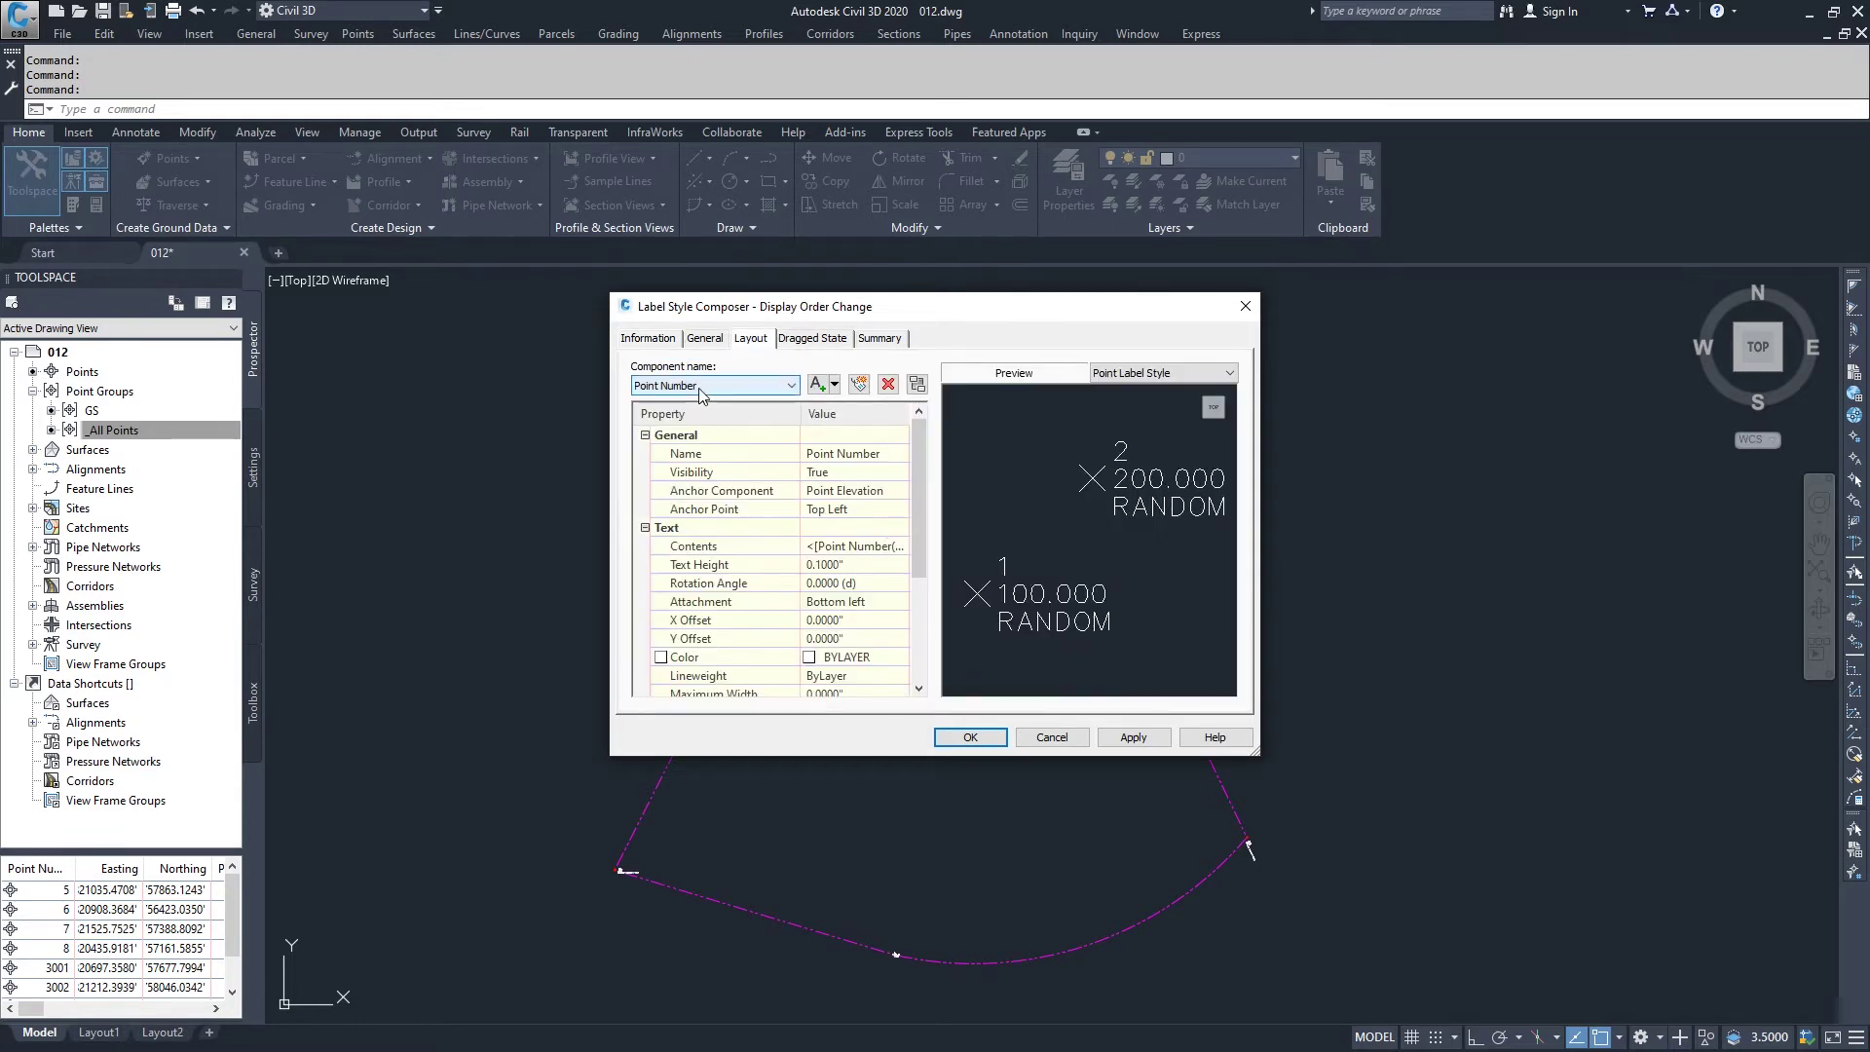
Step: Replace the Point Number component's contents with the text "DISPLAY ORDER CHANGE" and set its text height to 1"
click(853, 546)
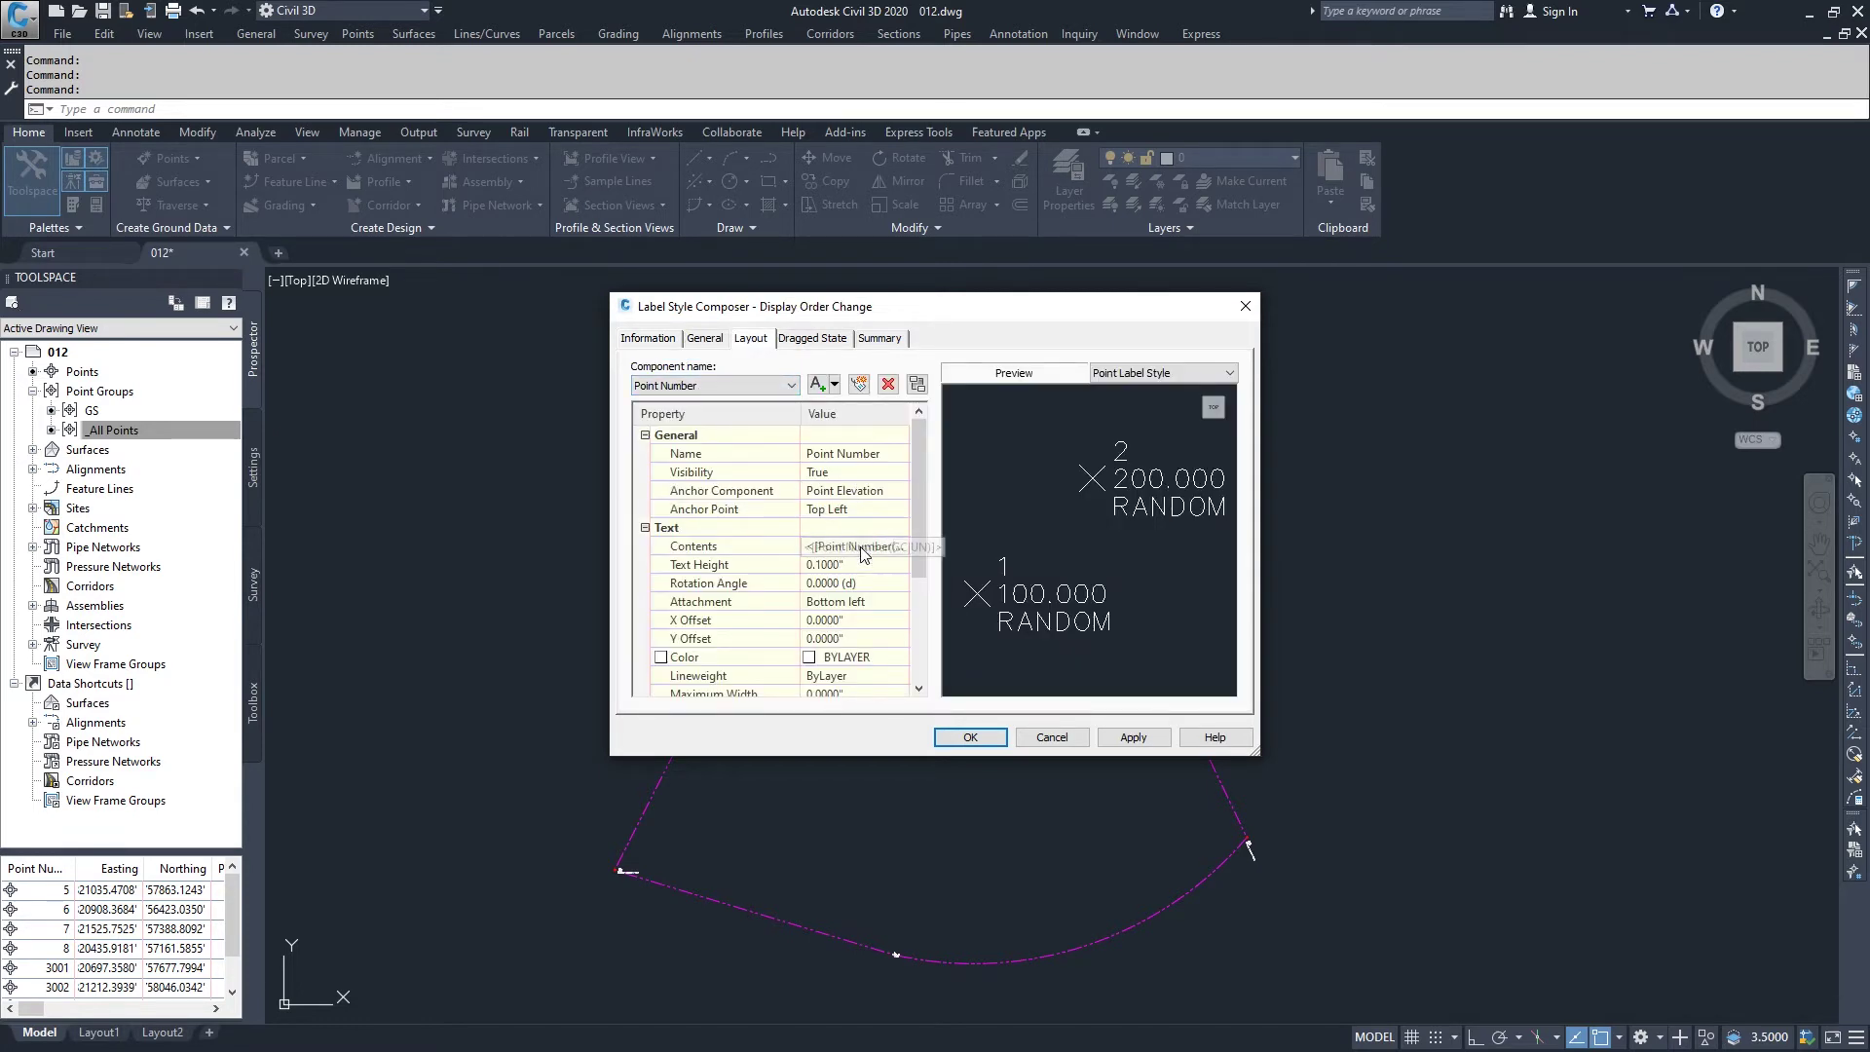
click(902, 547)
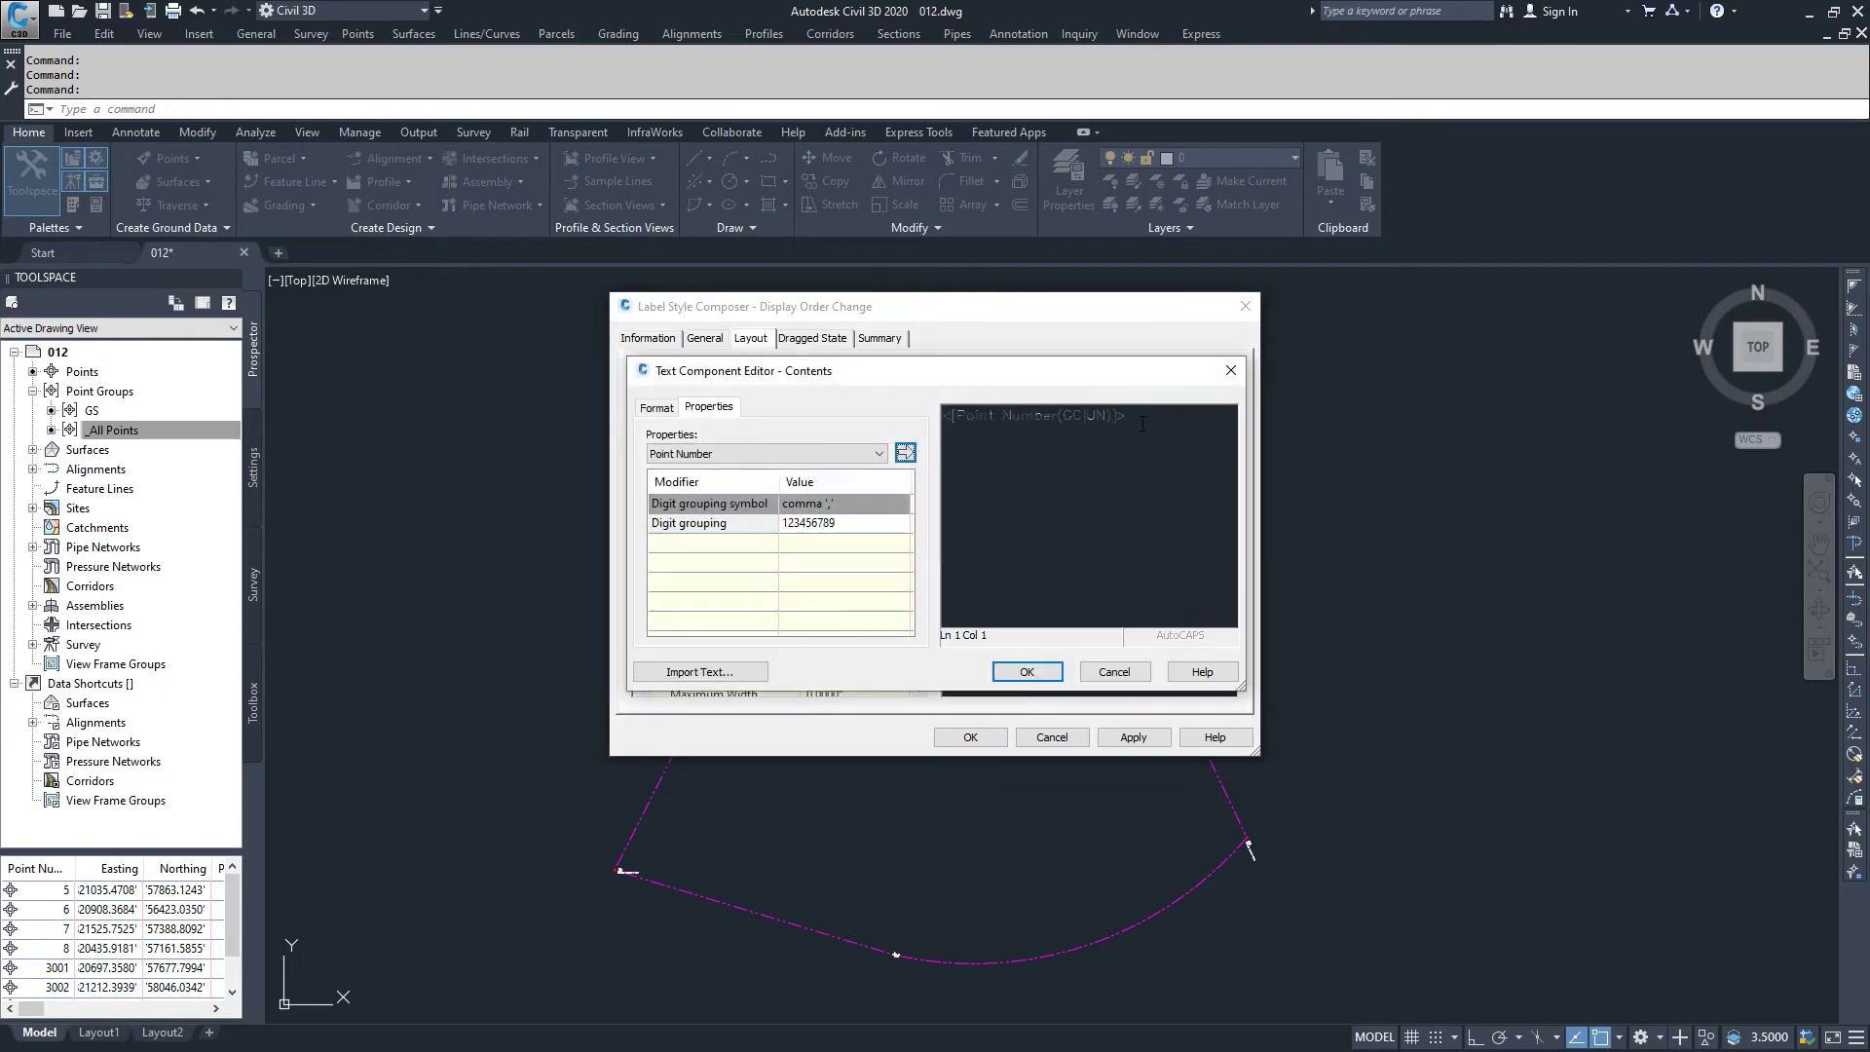
drag(1143, 425, 967, 410)
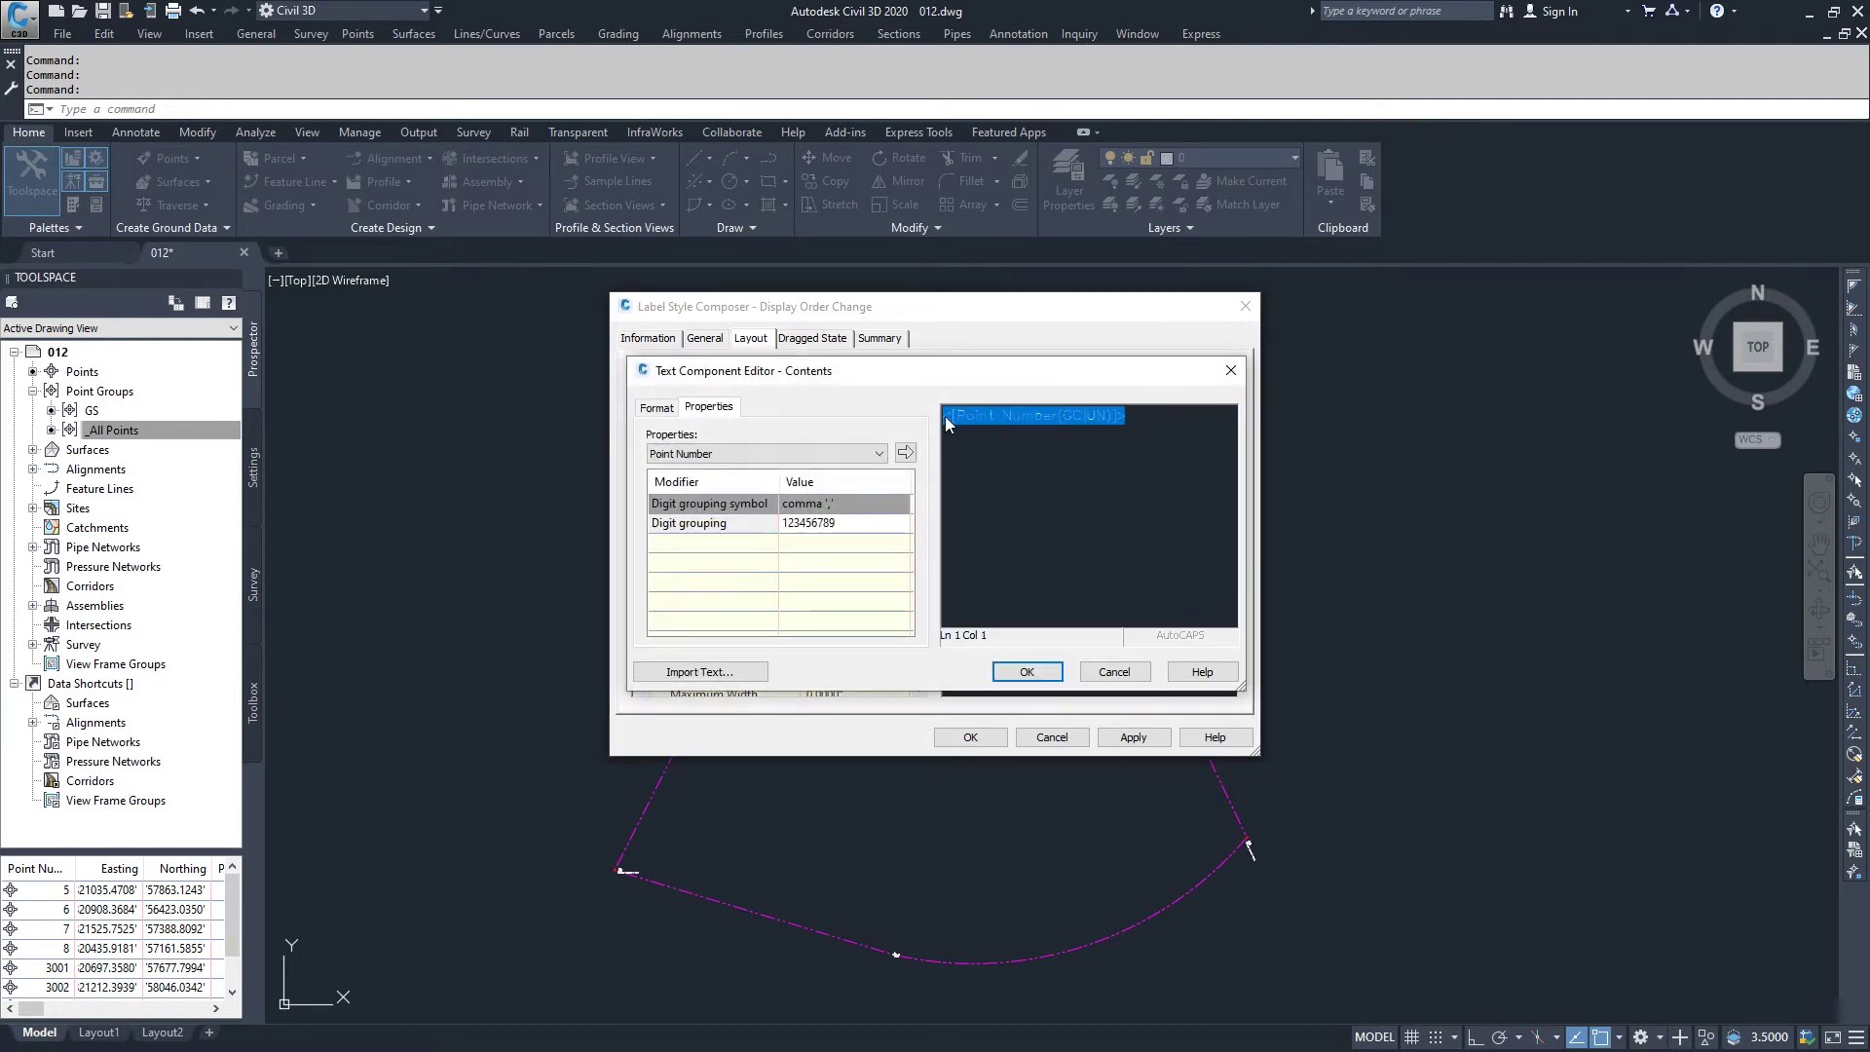
key(Delete)
text(DISPLAY ORDER CHANGE)
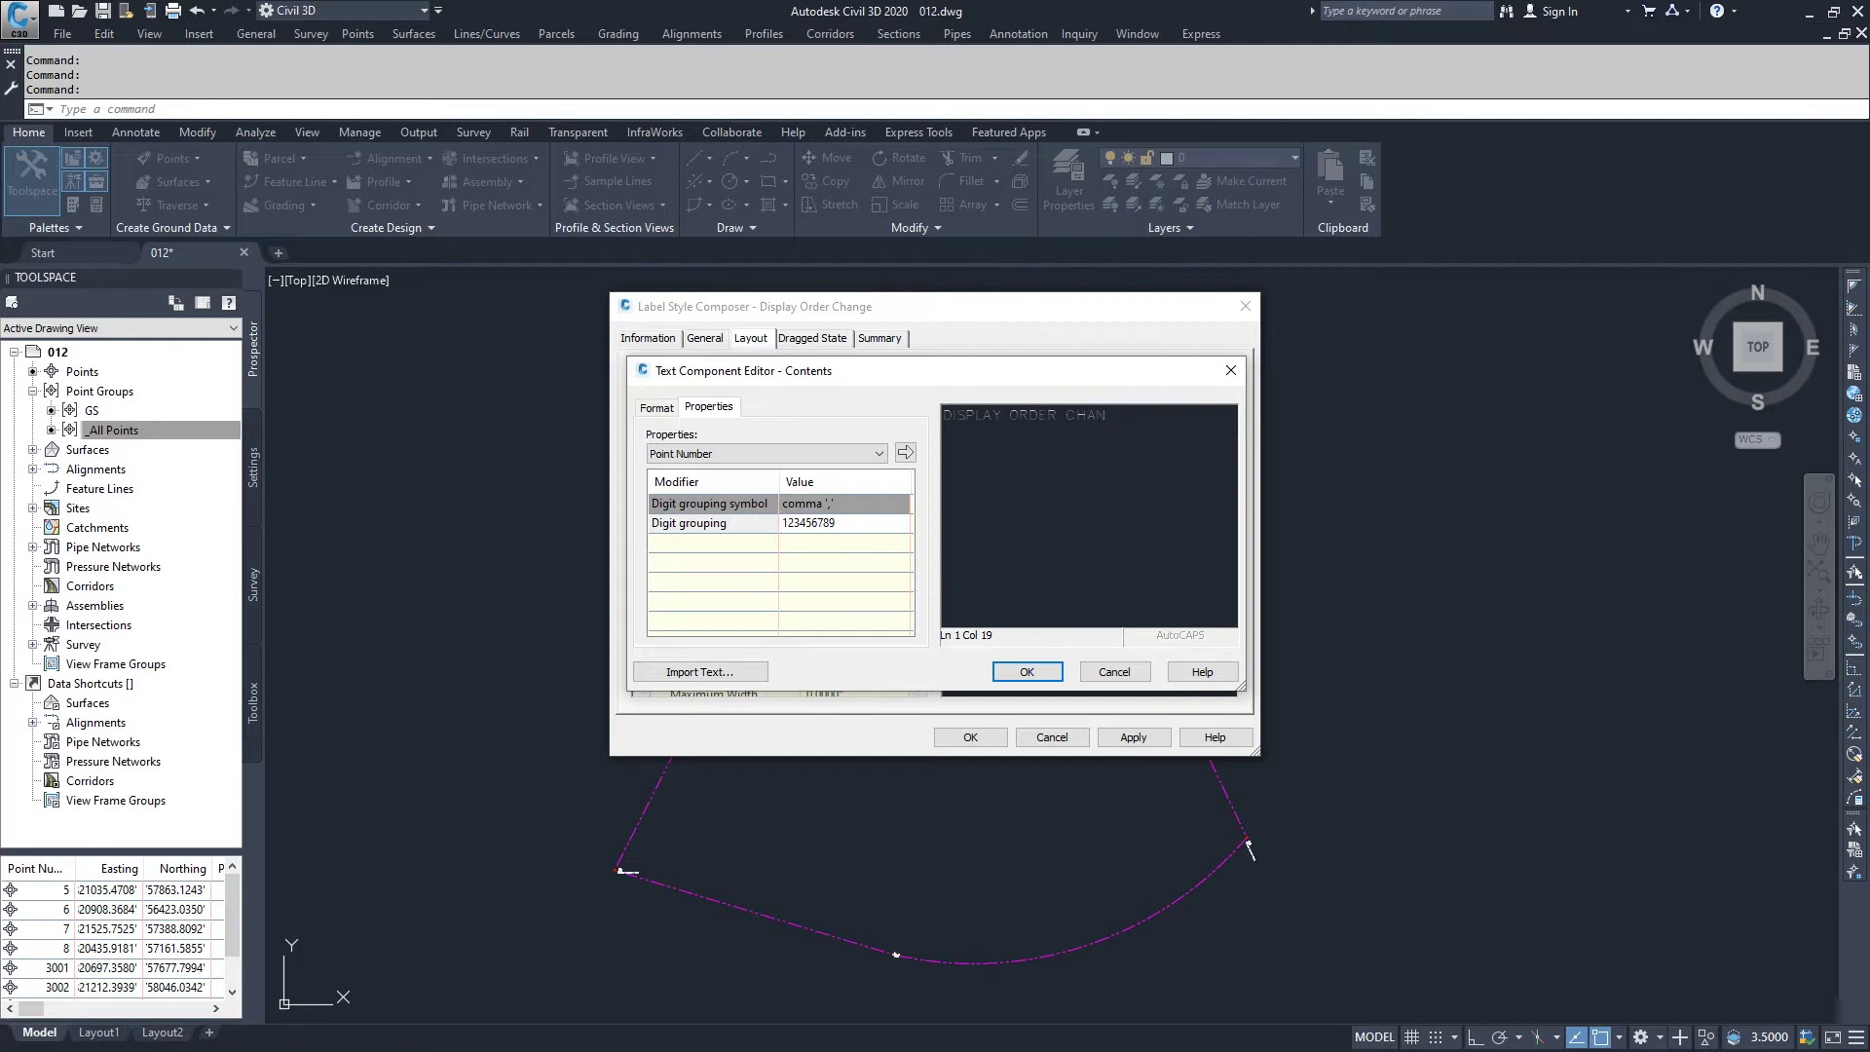
click(1047, 669)
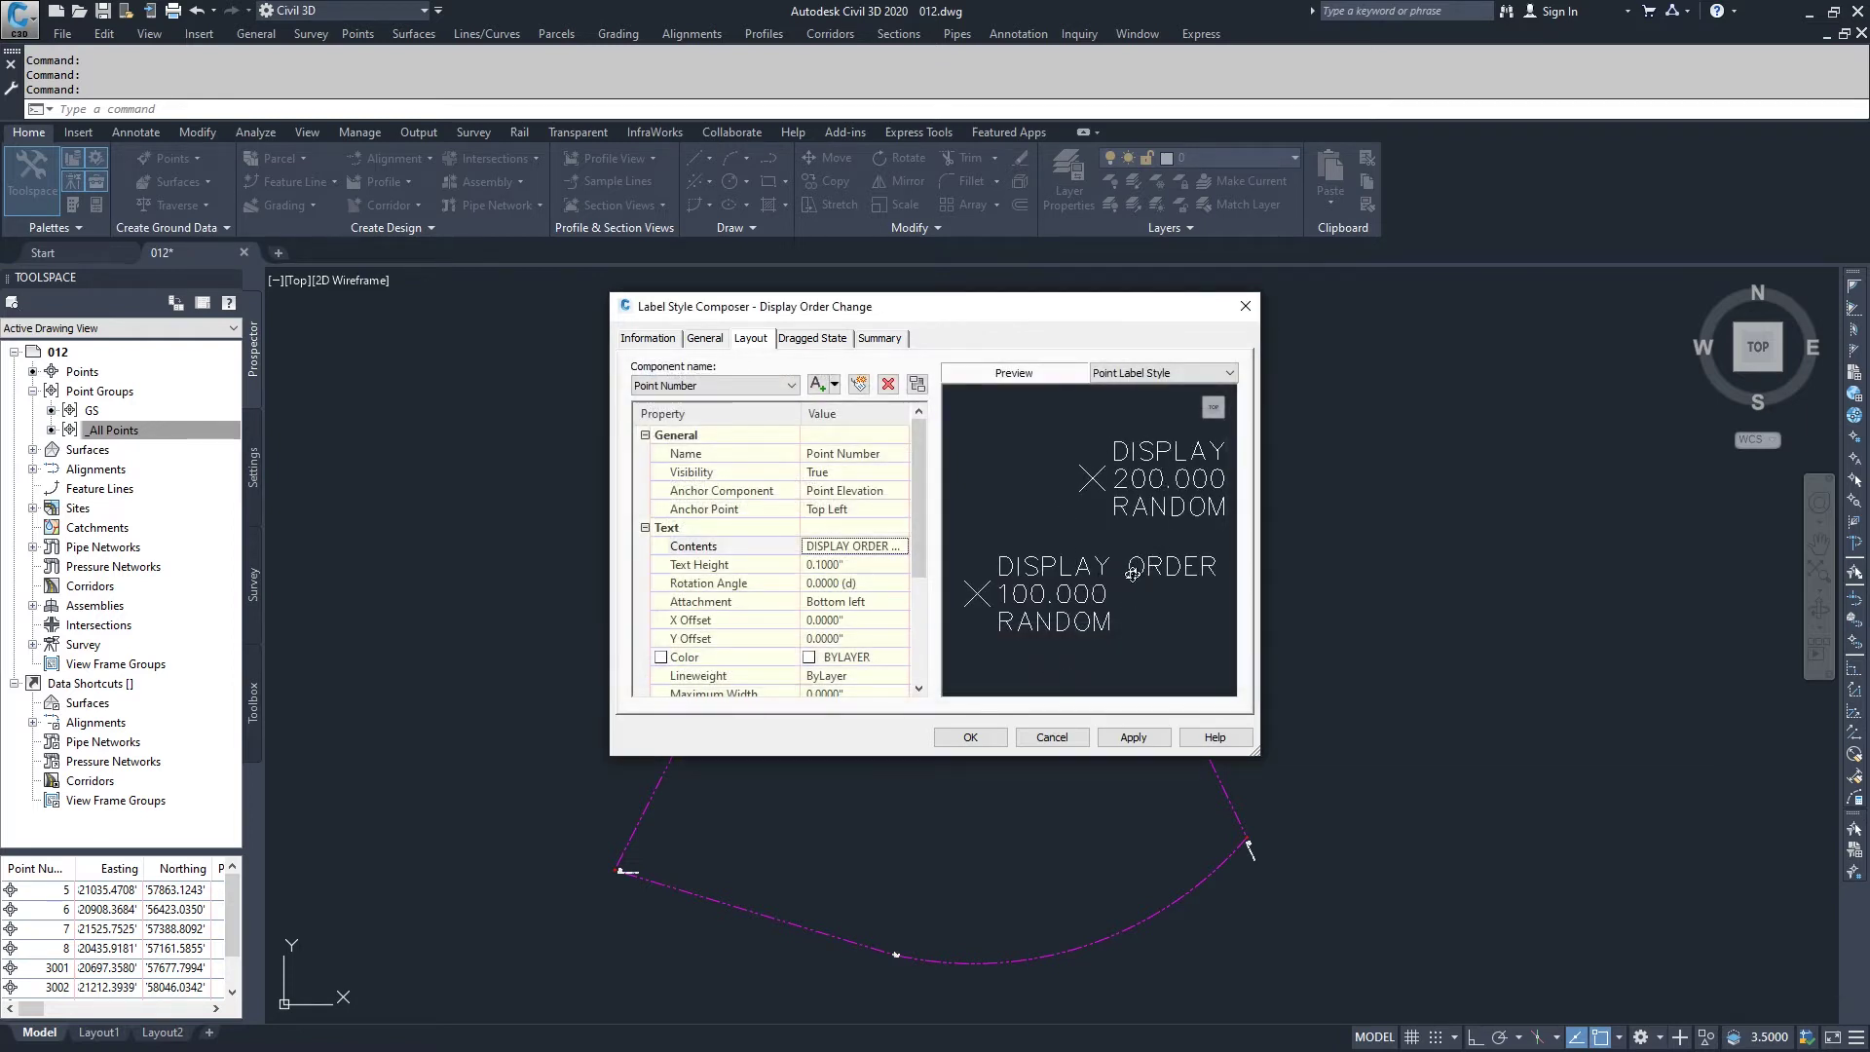
click(844, 565)
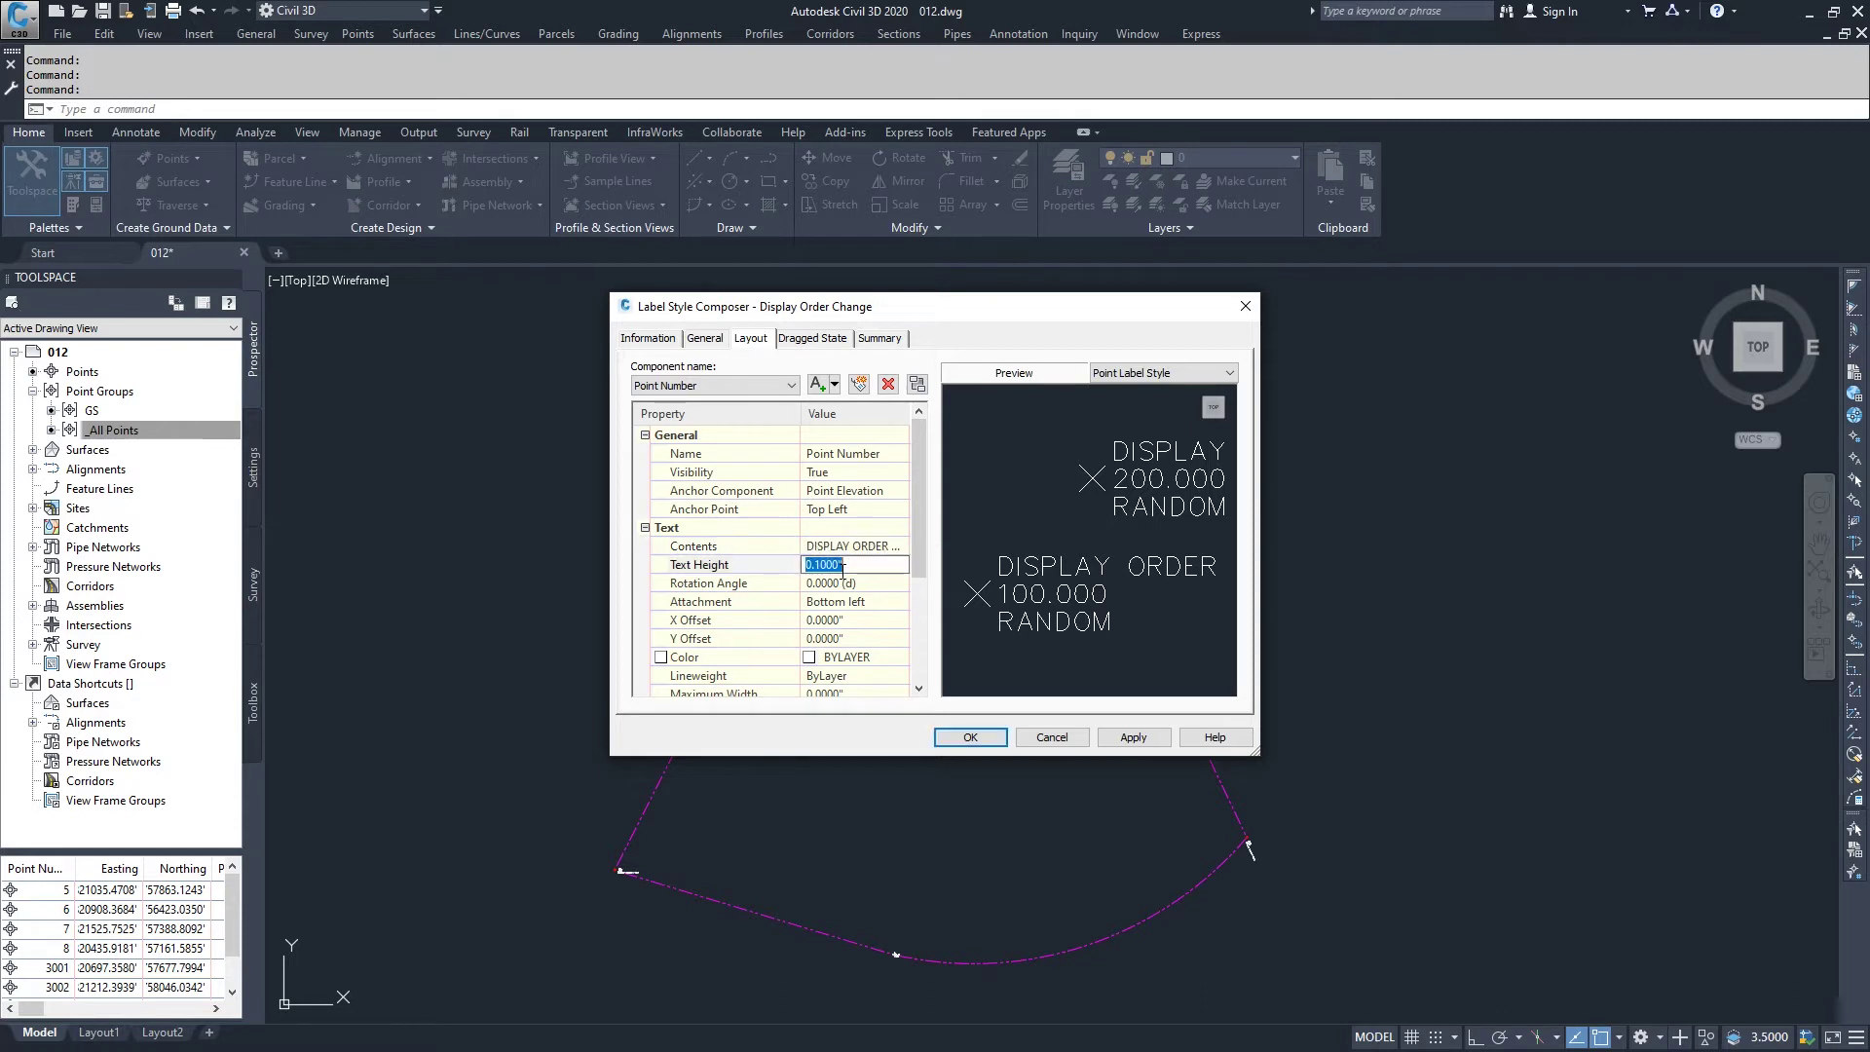
text(1)
Step: Set the visibility of the Point Elevation and Point Description label components to False
click(714, 385)
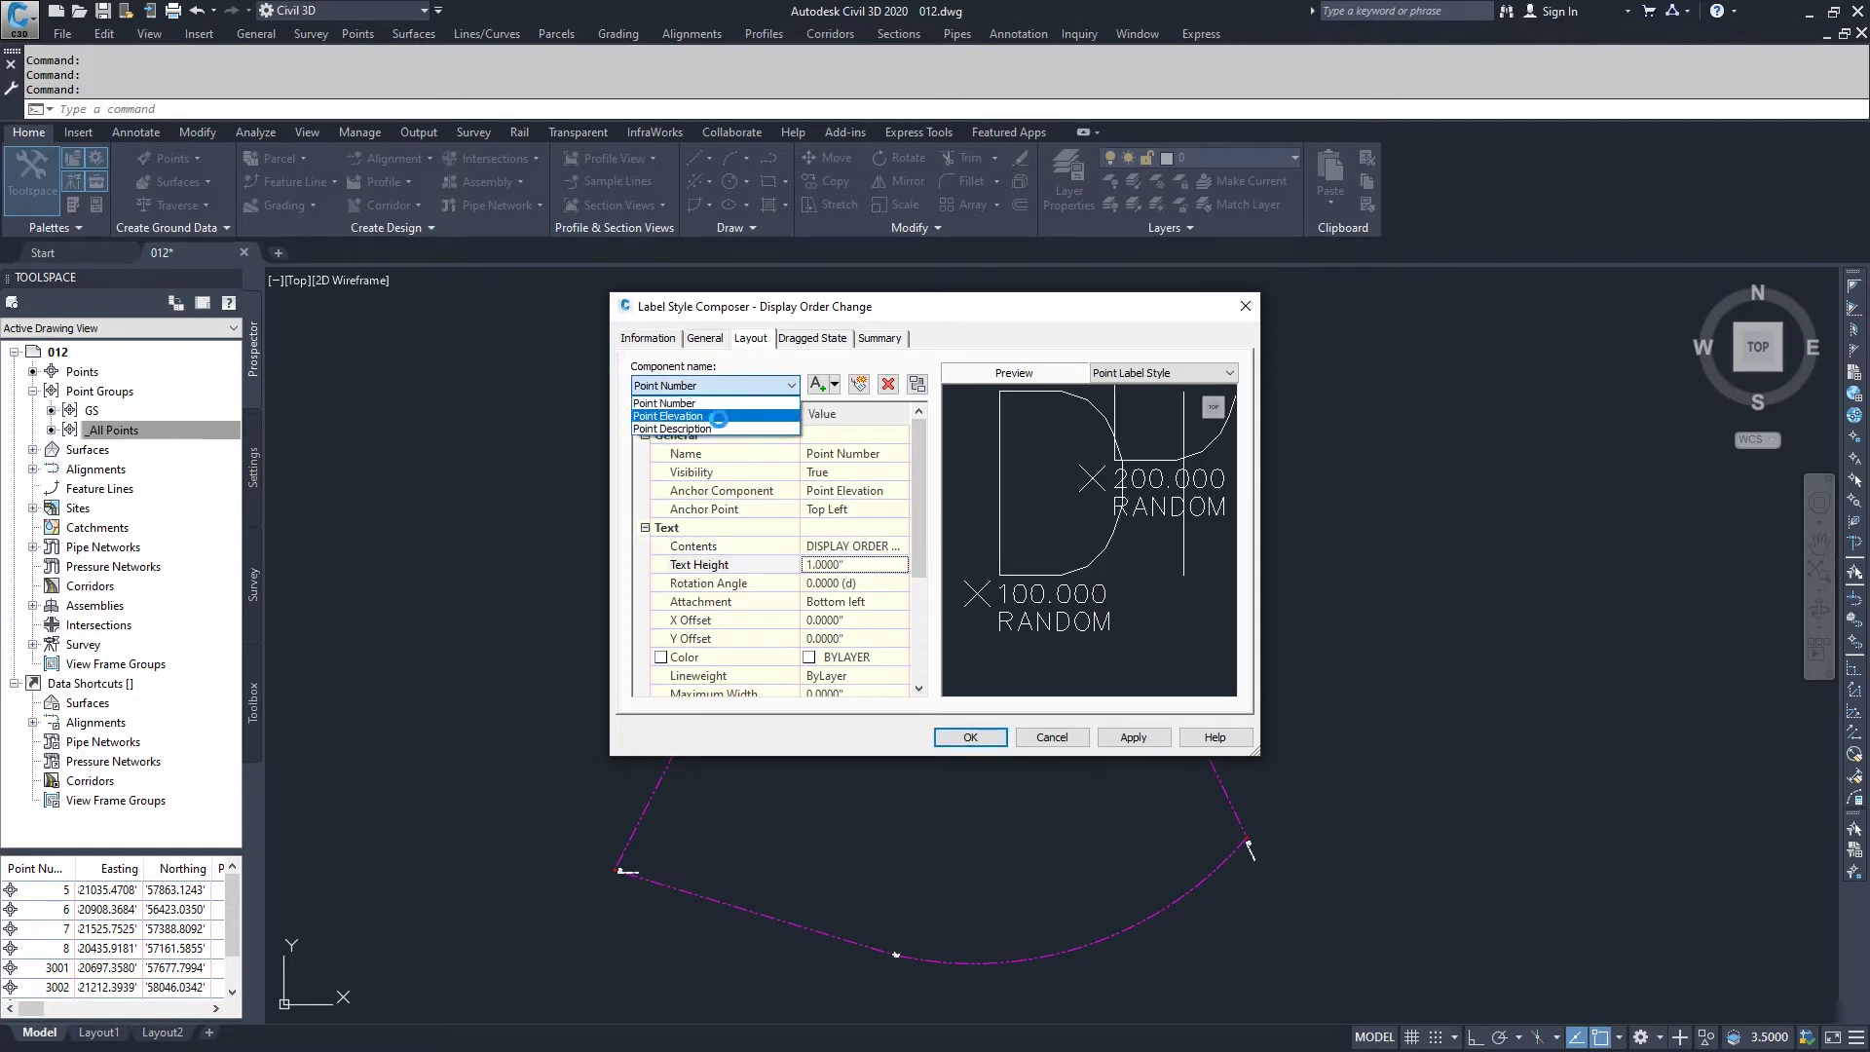
click(710, 432)
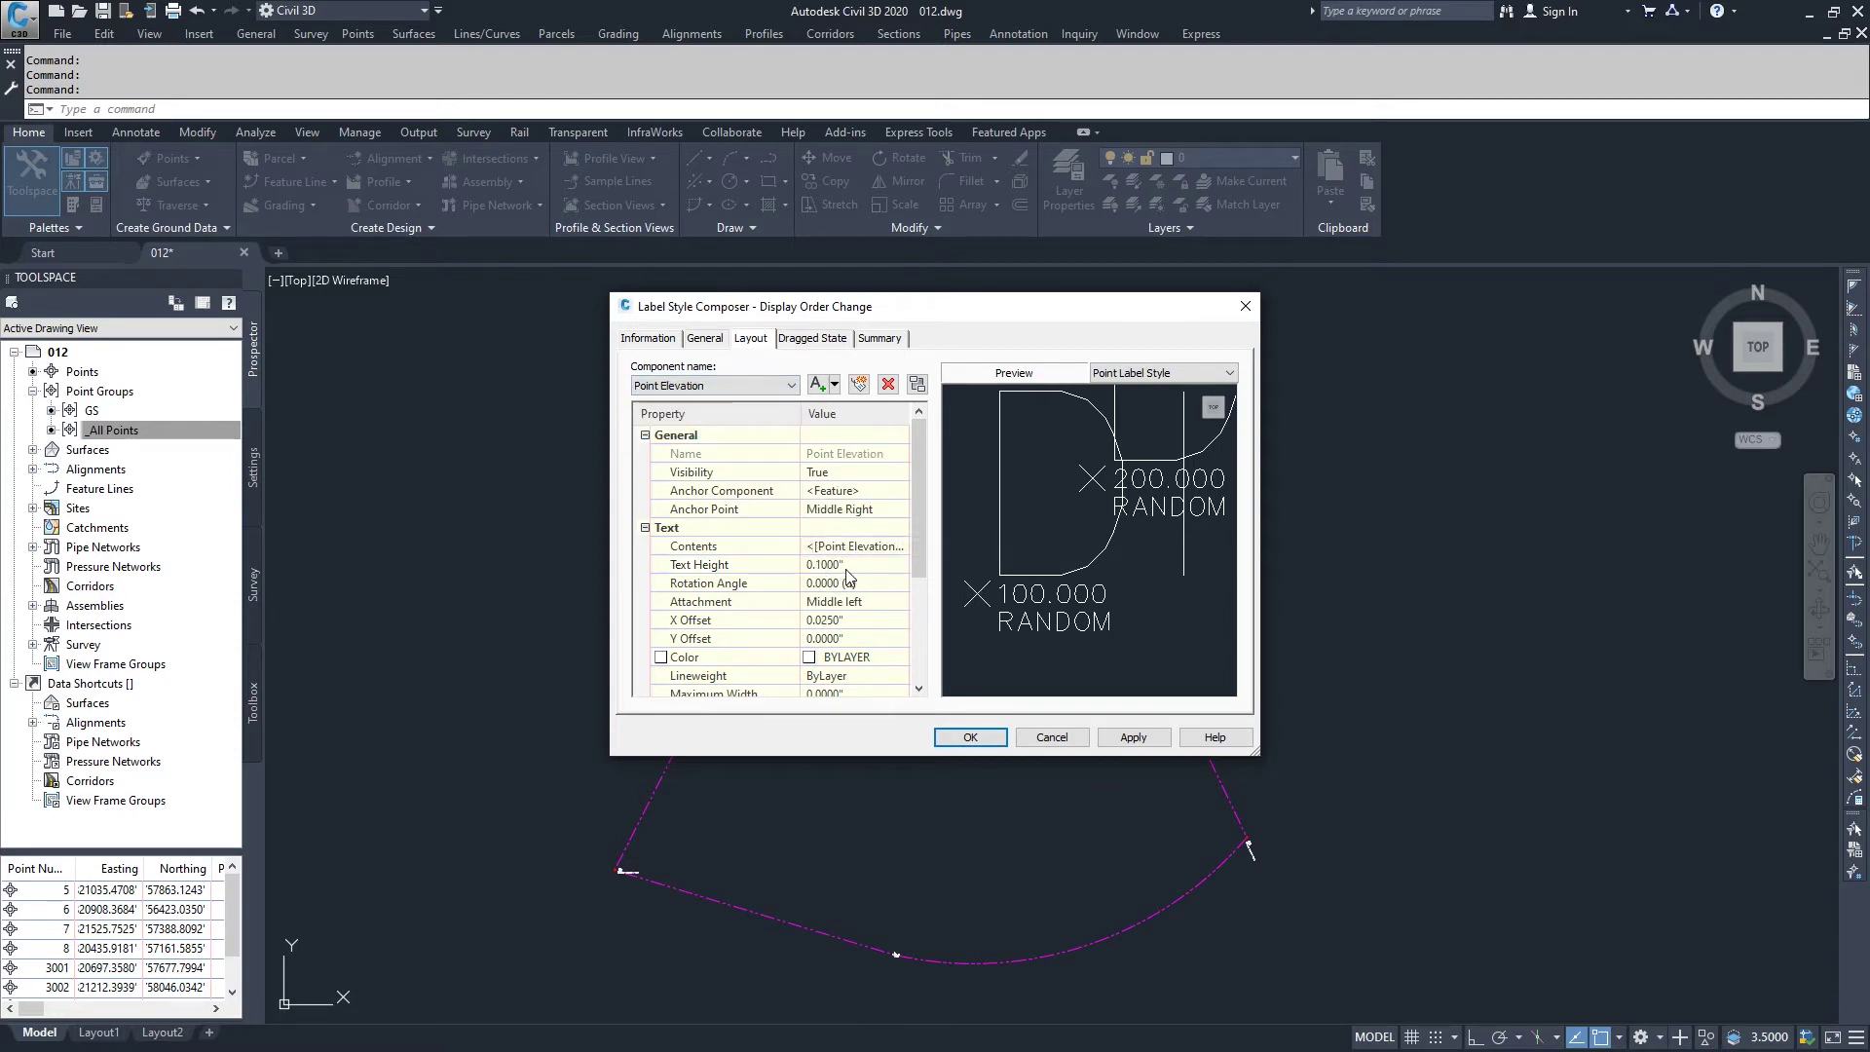
click(842, 472)
click(814, 491)
click(716, 386)
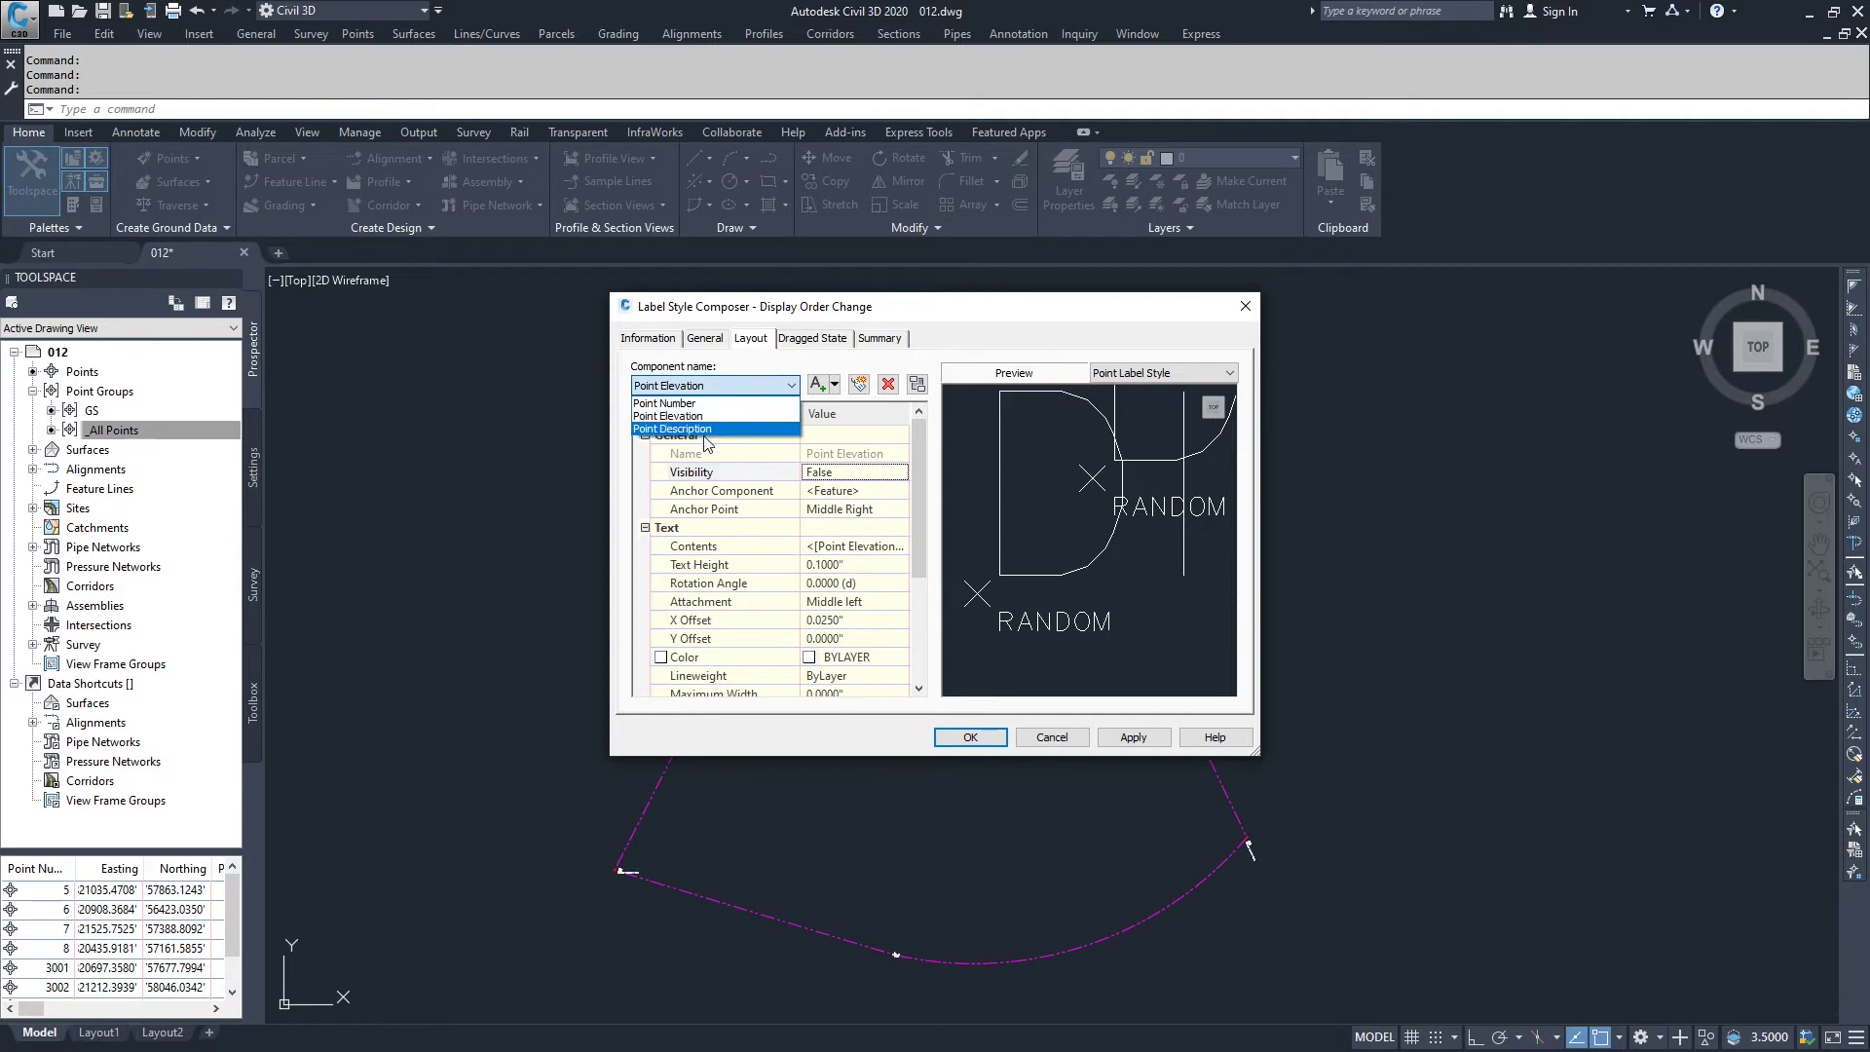
click(706, 429)
click(843, 473)
click(847, 473)
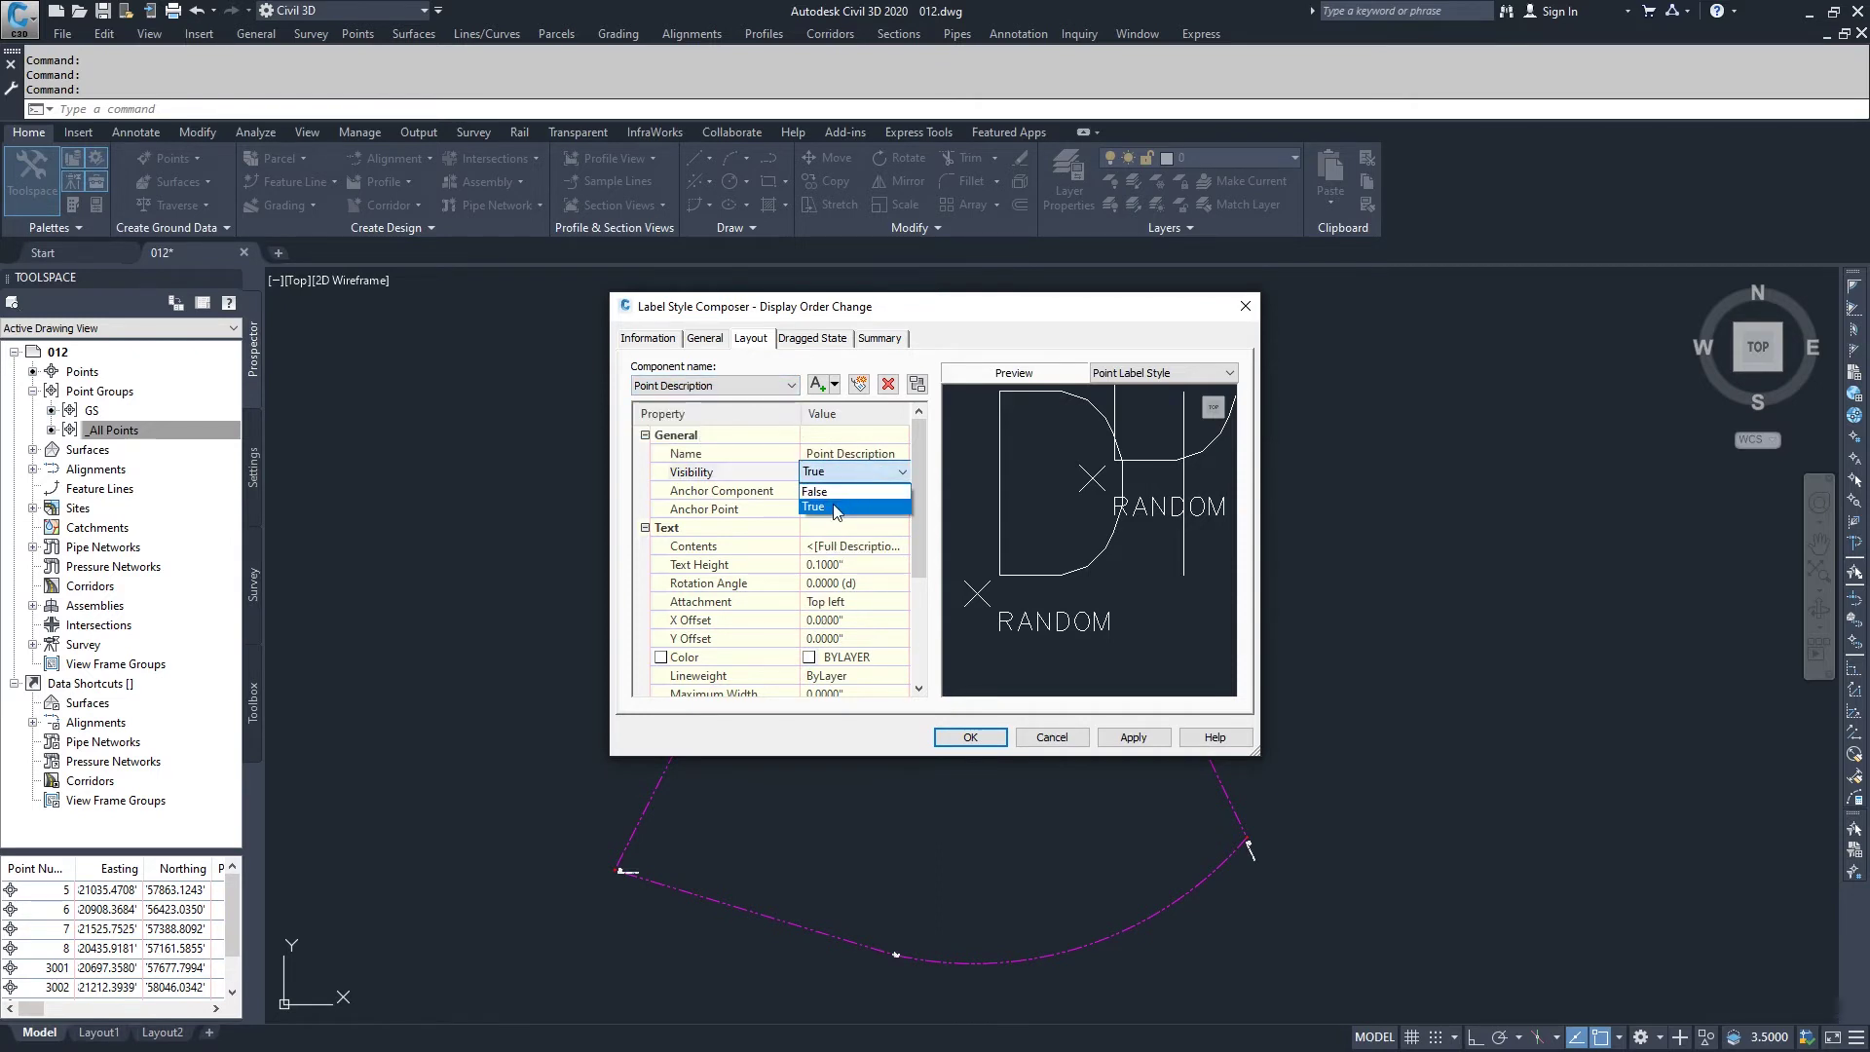
click(829, 491)
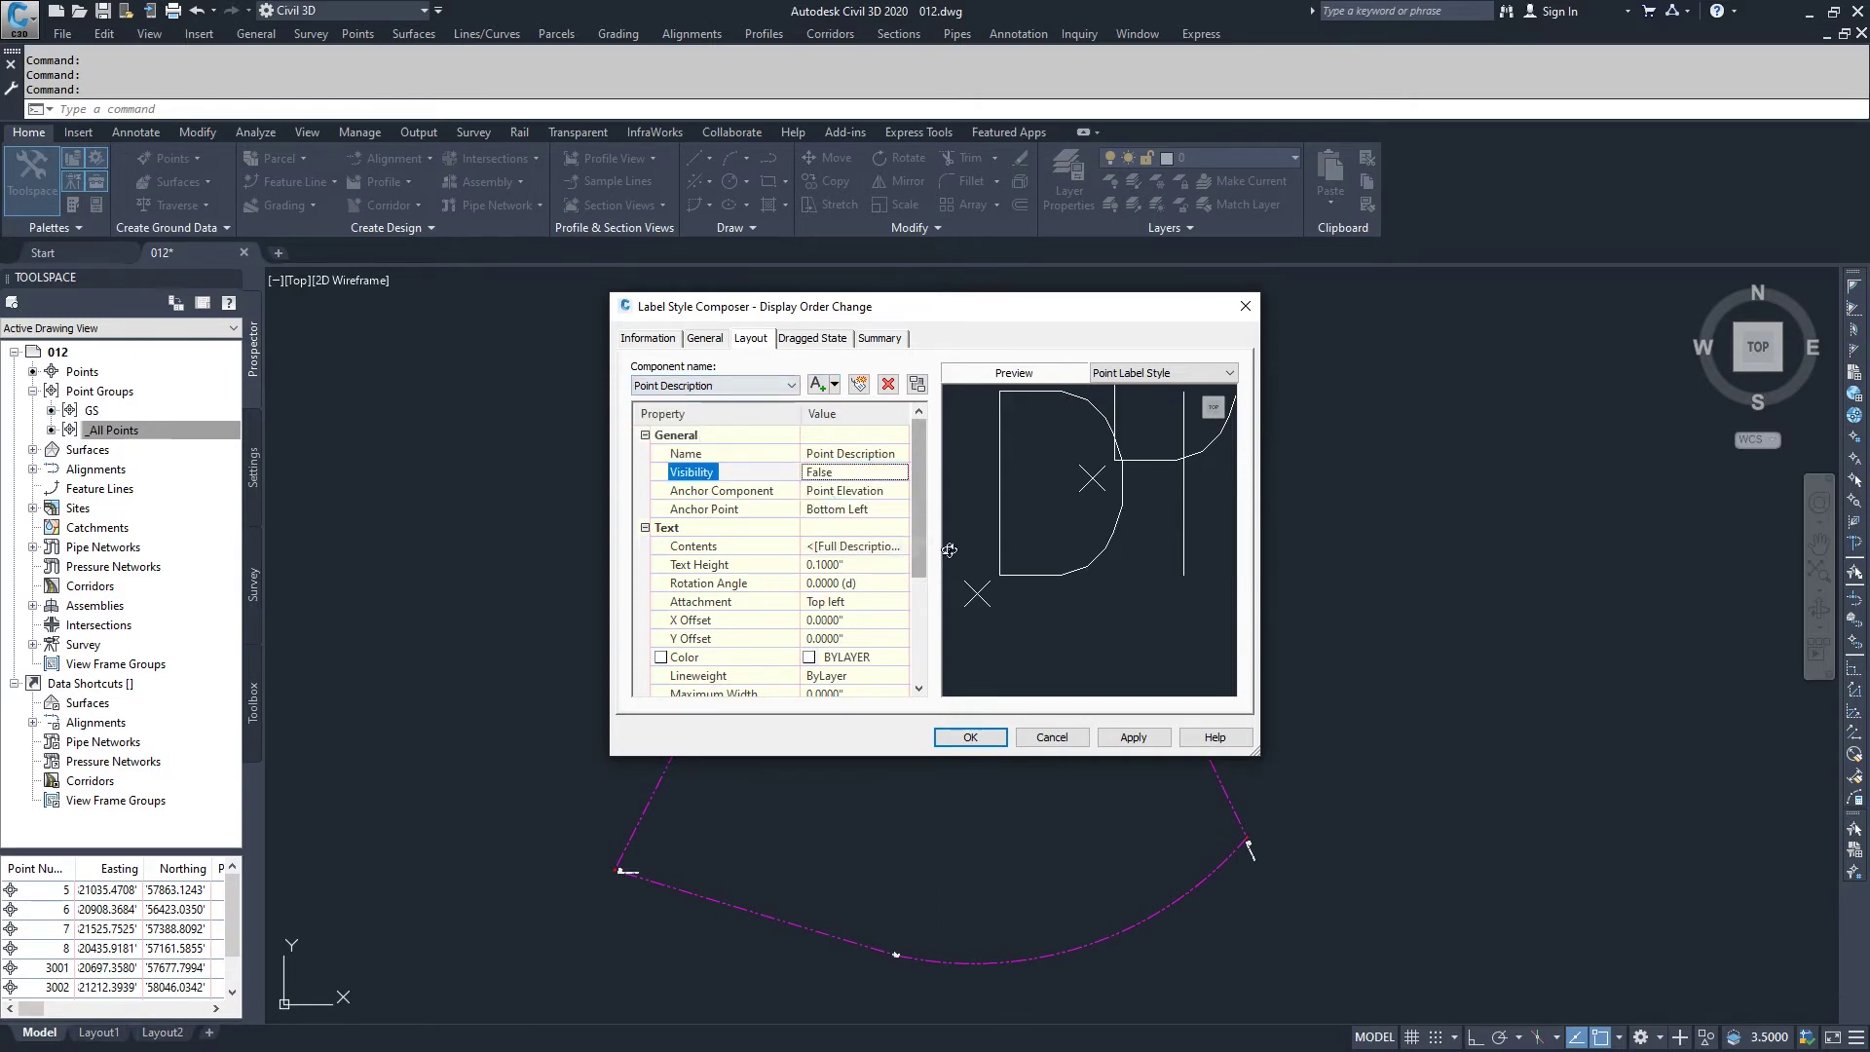
Step: Save the Display Order Change label style and apply it in the _All Points point group properties
click(751, 386)
click(698, 407)
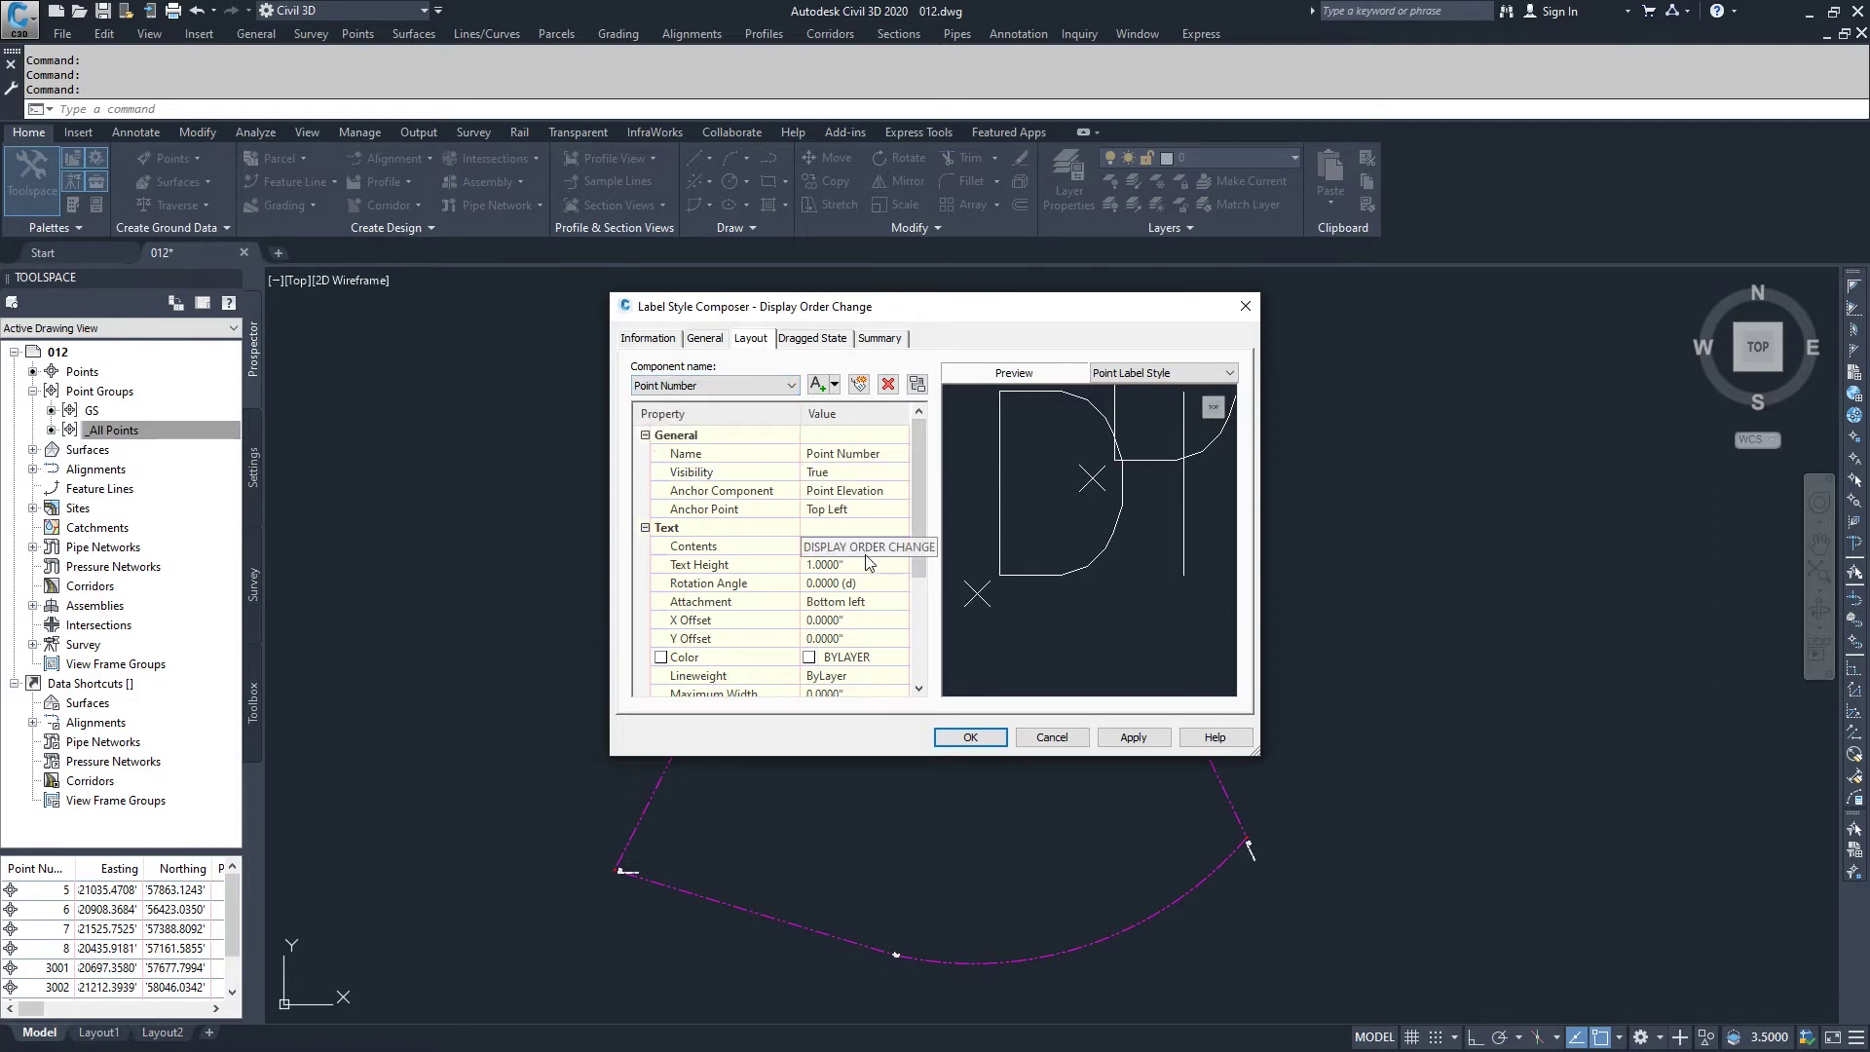
click(1130, 736)
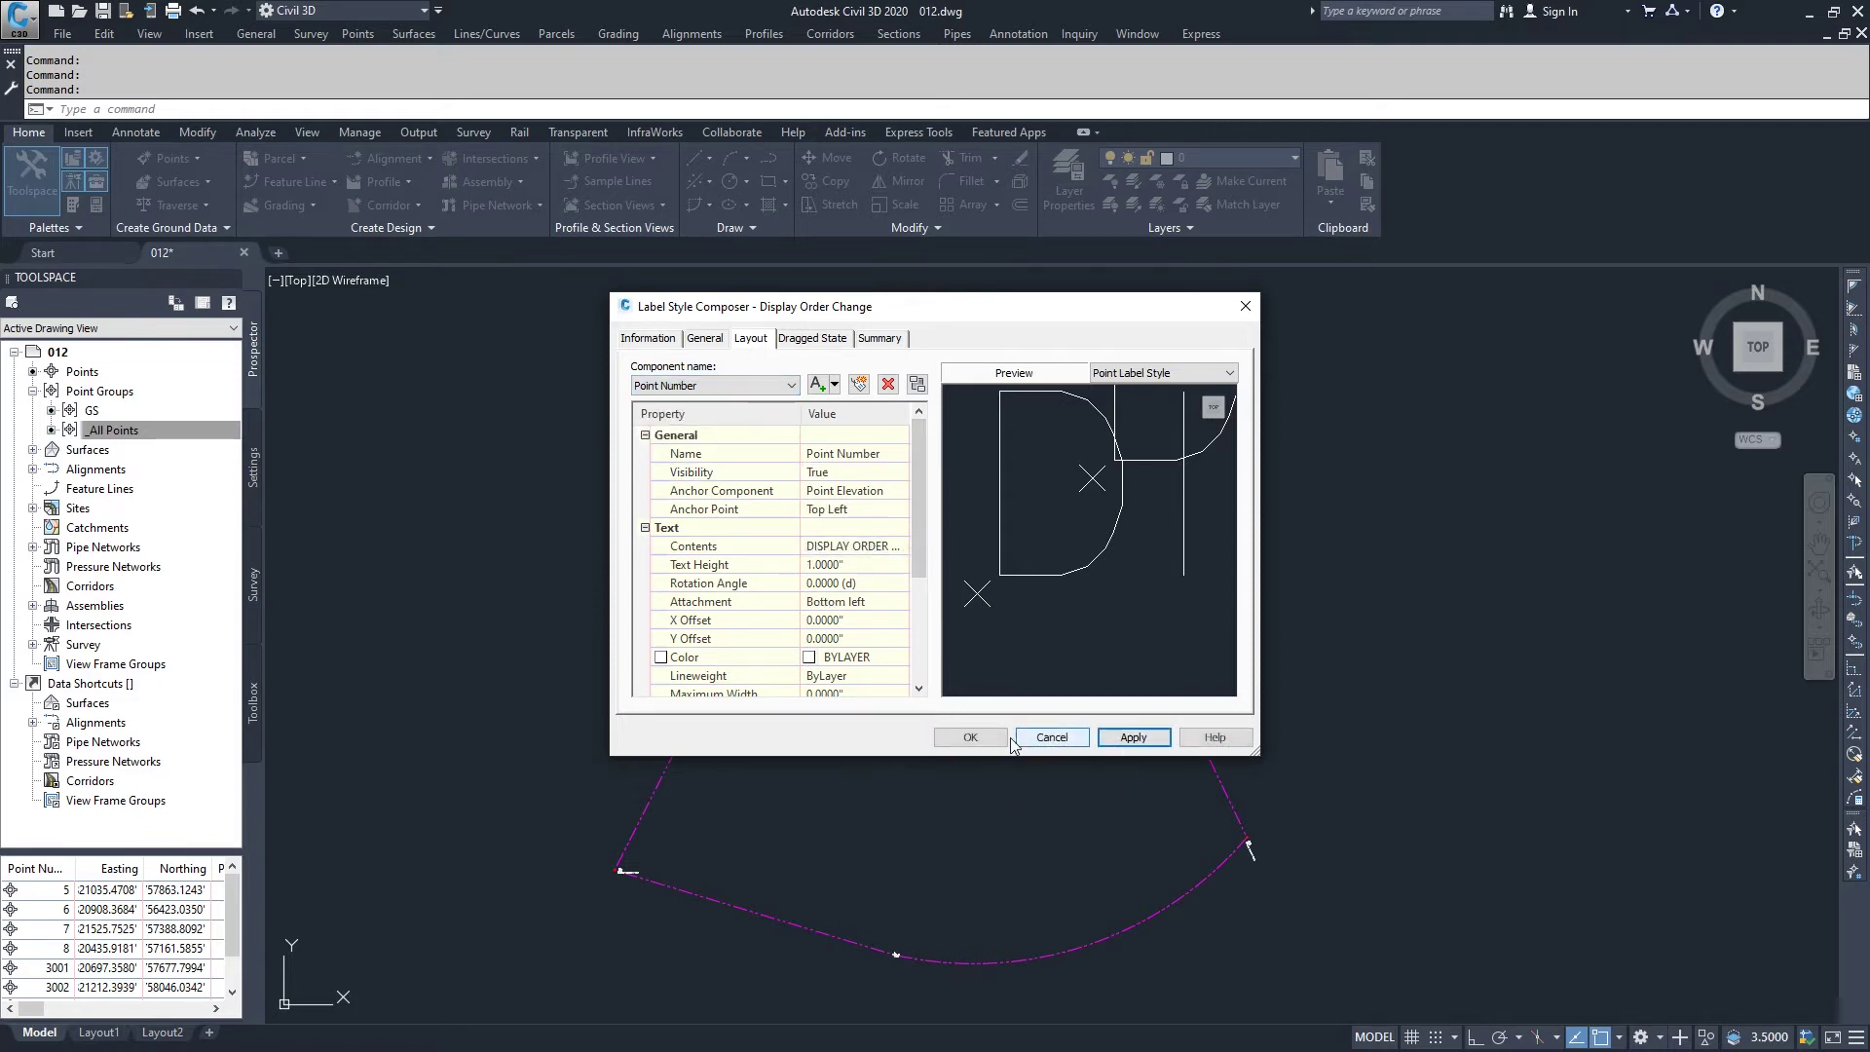
click(975, 735)
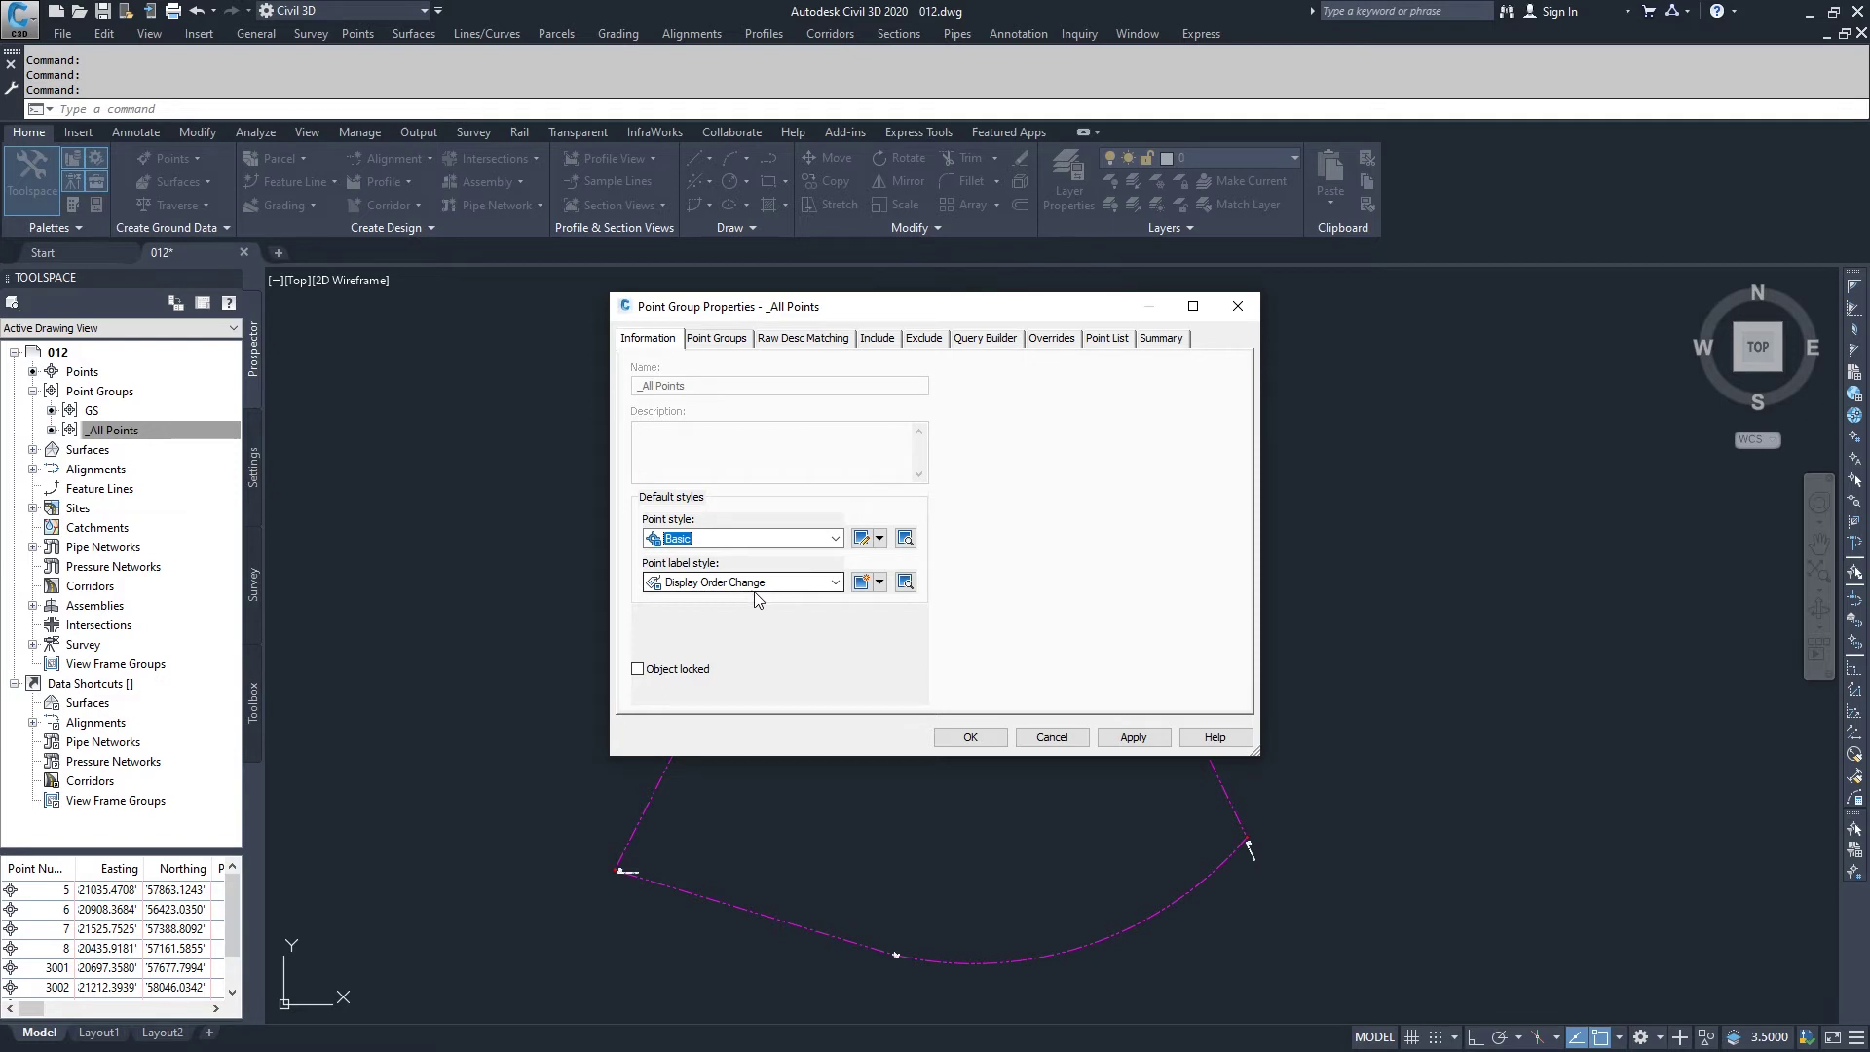
click(1133, 737)
click(970, 737)
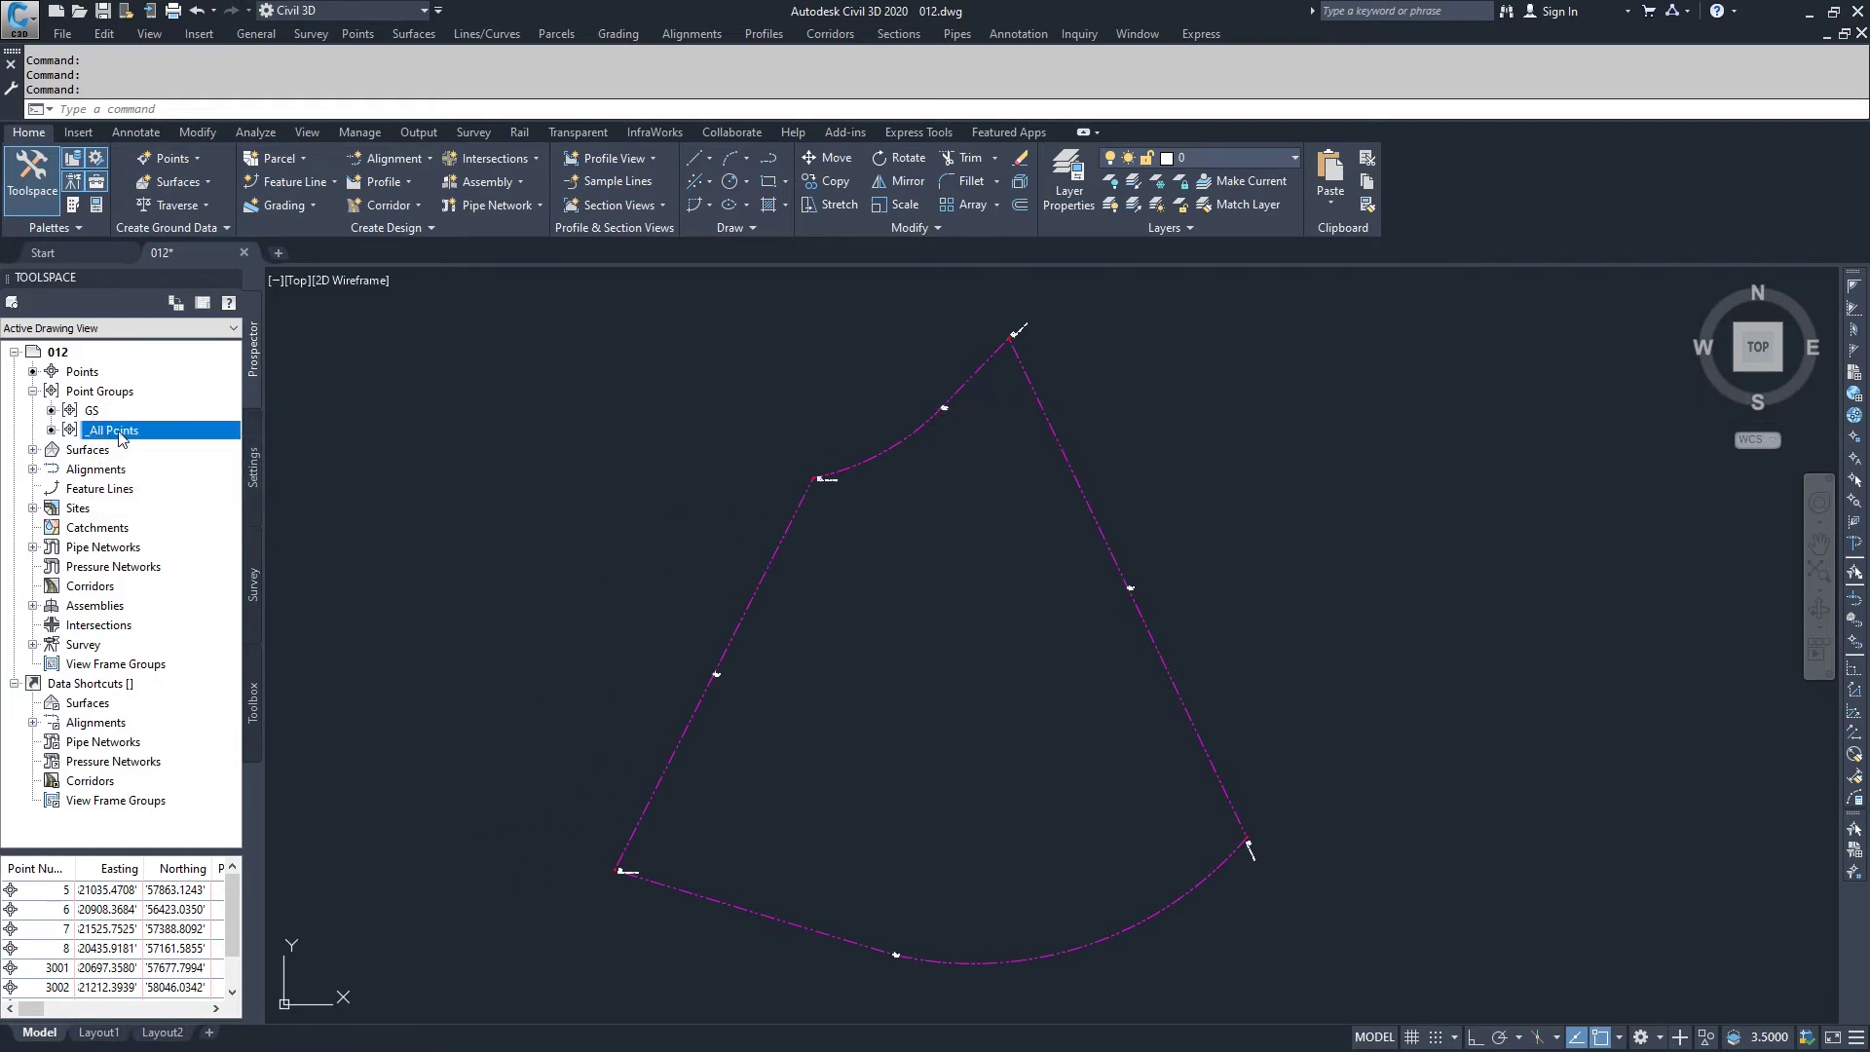
Step: Move the GS point group below _All Points in the point group display order and apply the change
scroll(952, 402, up, 8)
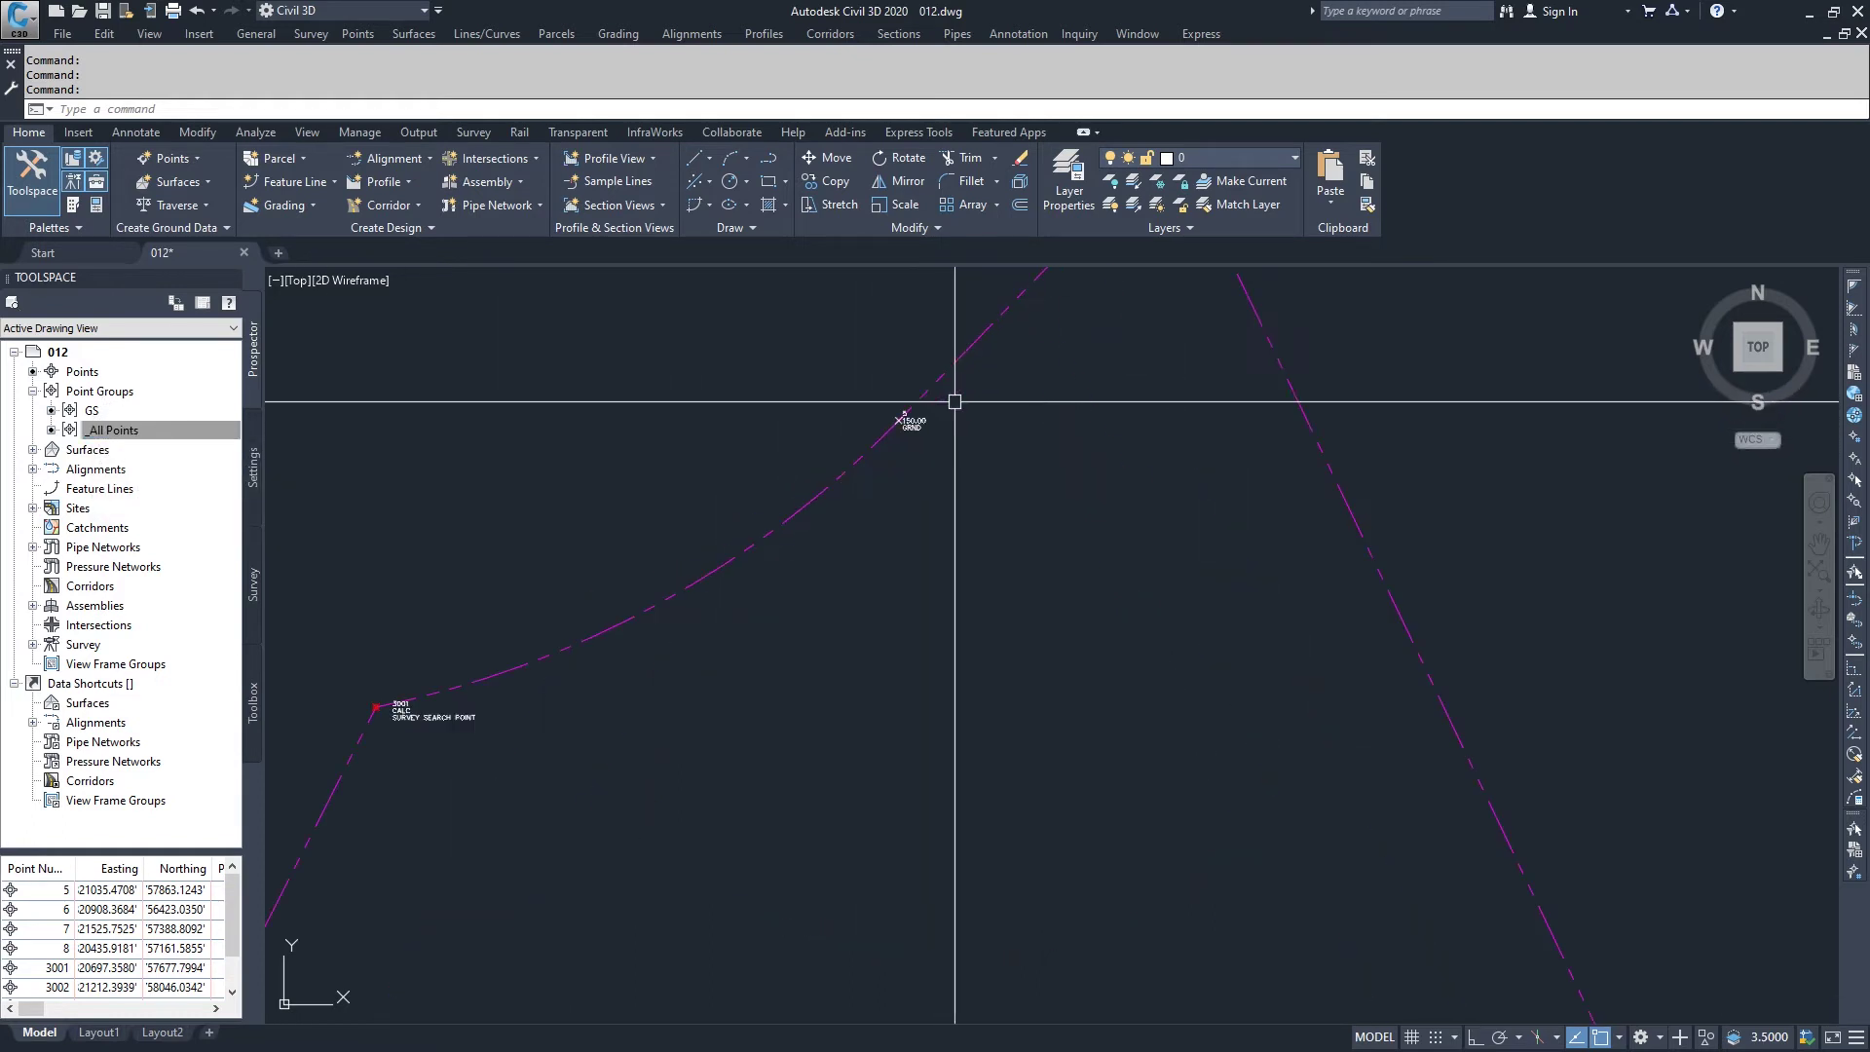
middle_drag(880, 421, 847, 596)
click(200, 432)
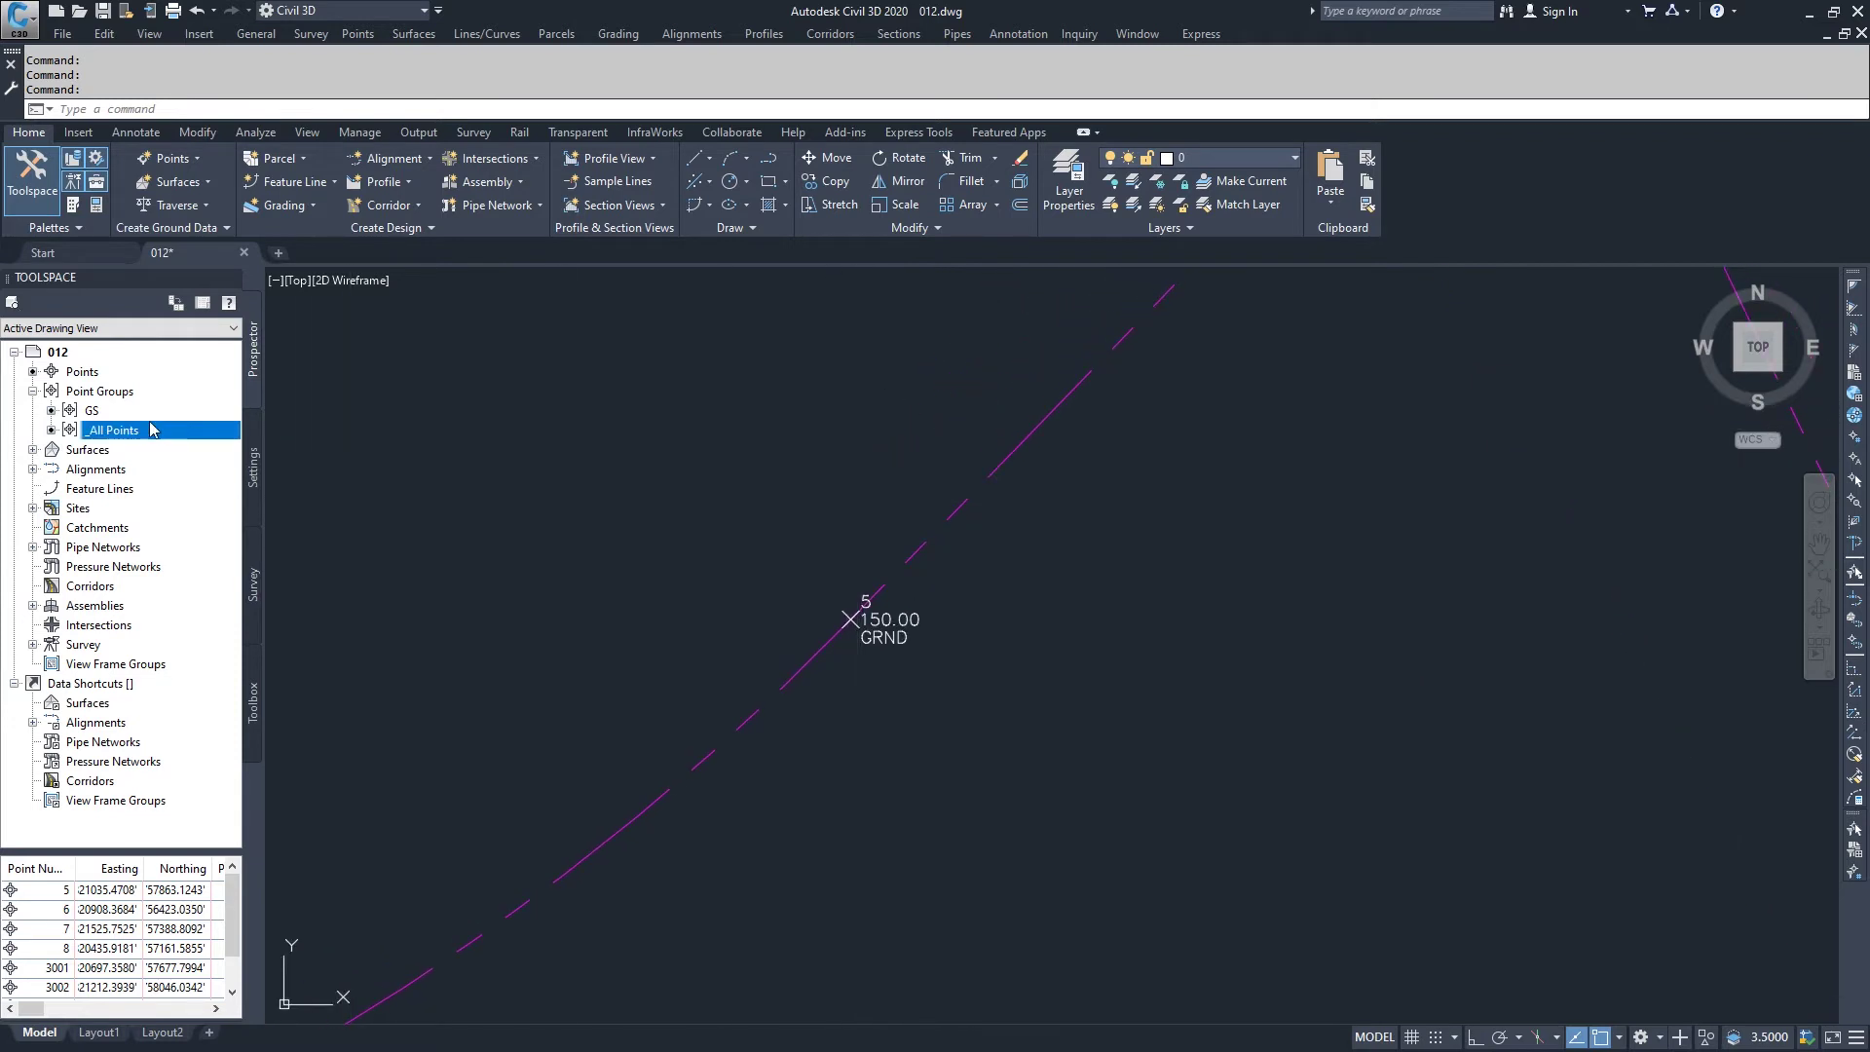
click(100, 391)
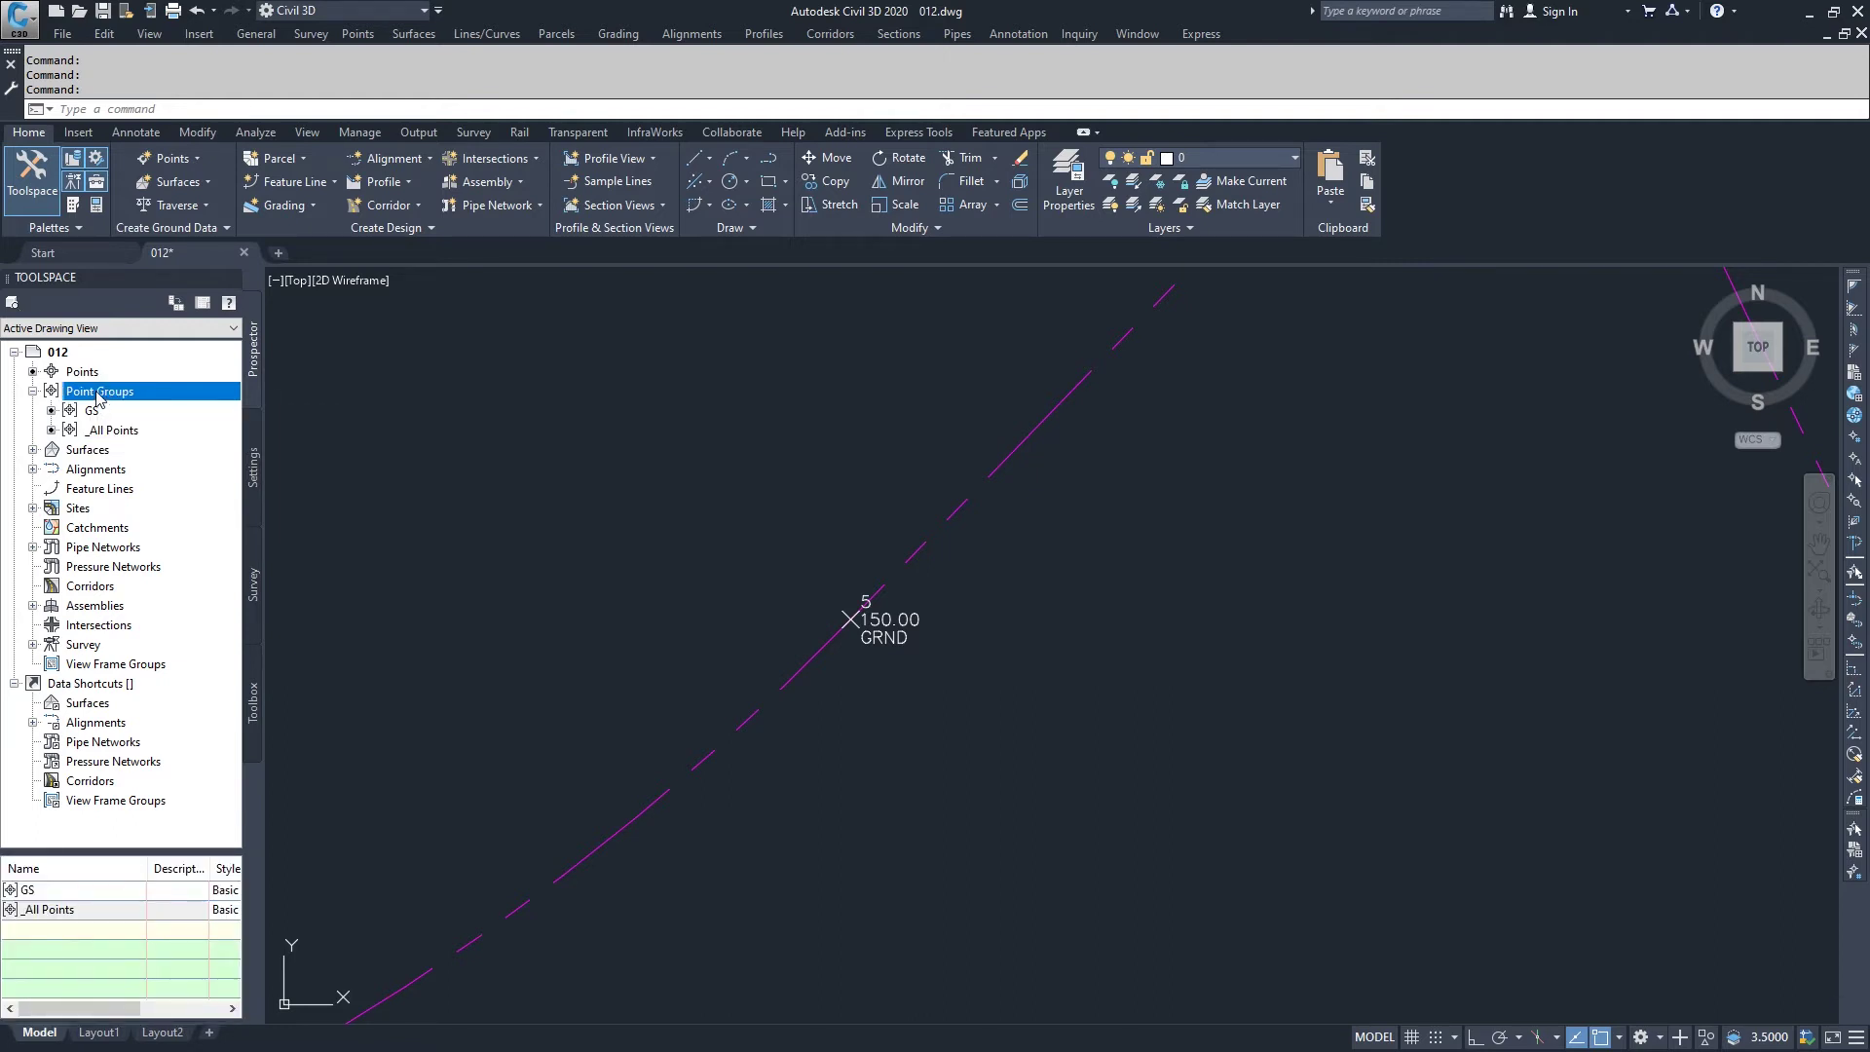
right_click(98, 399)
click(180, 405)
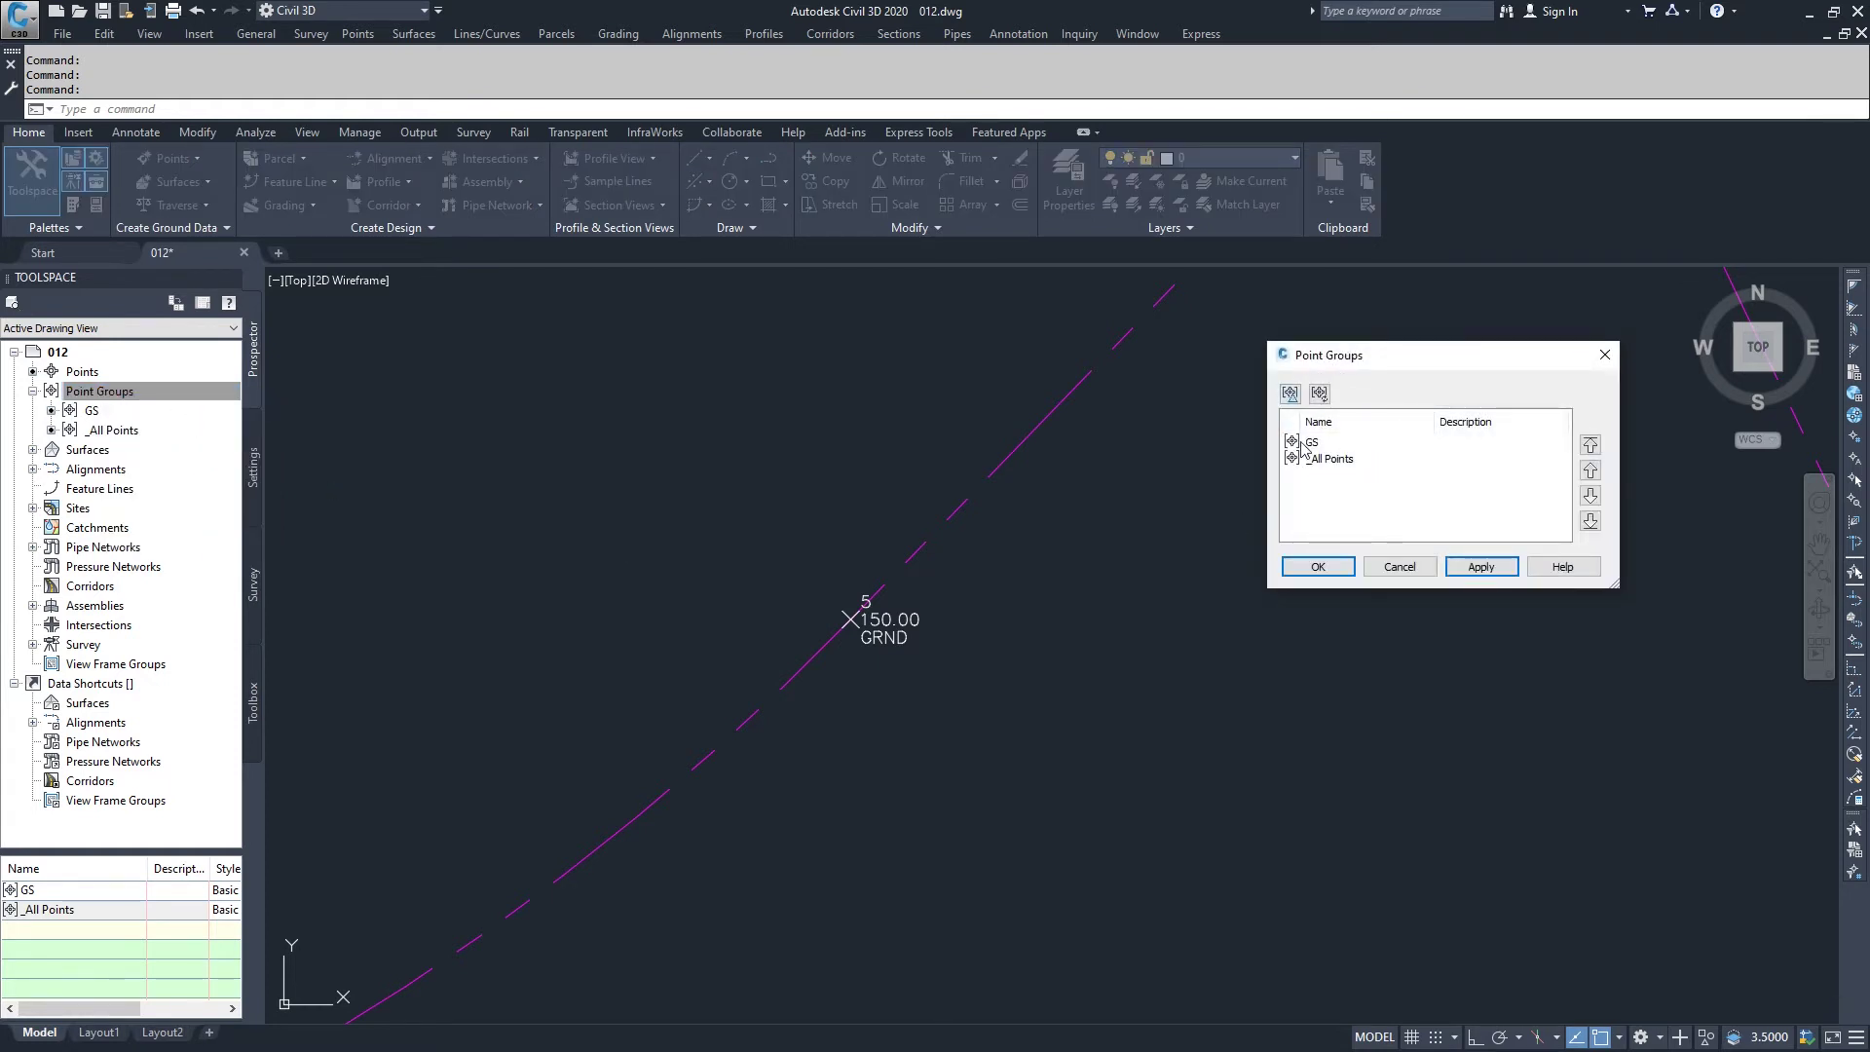
click(1339, 444)
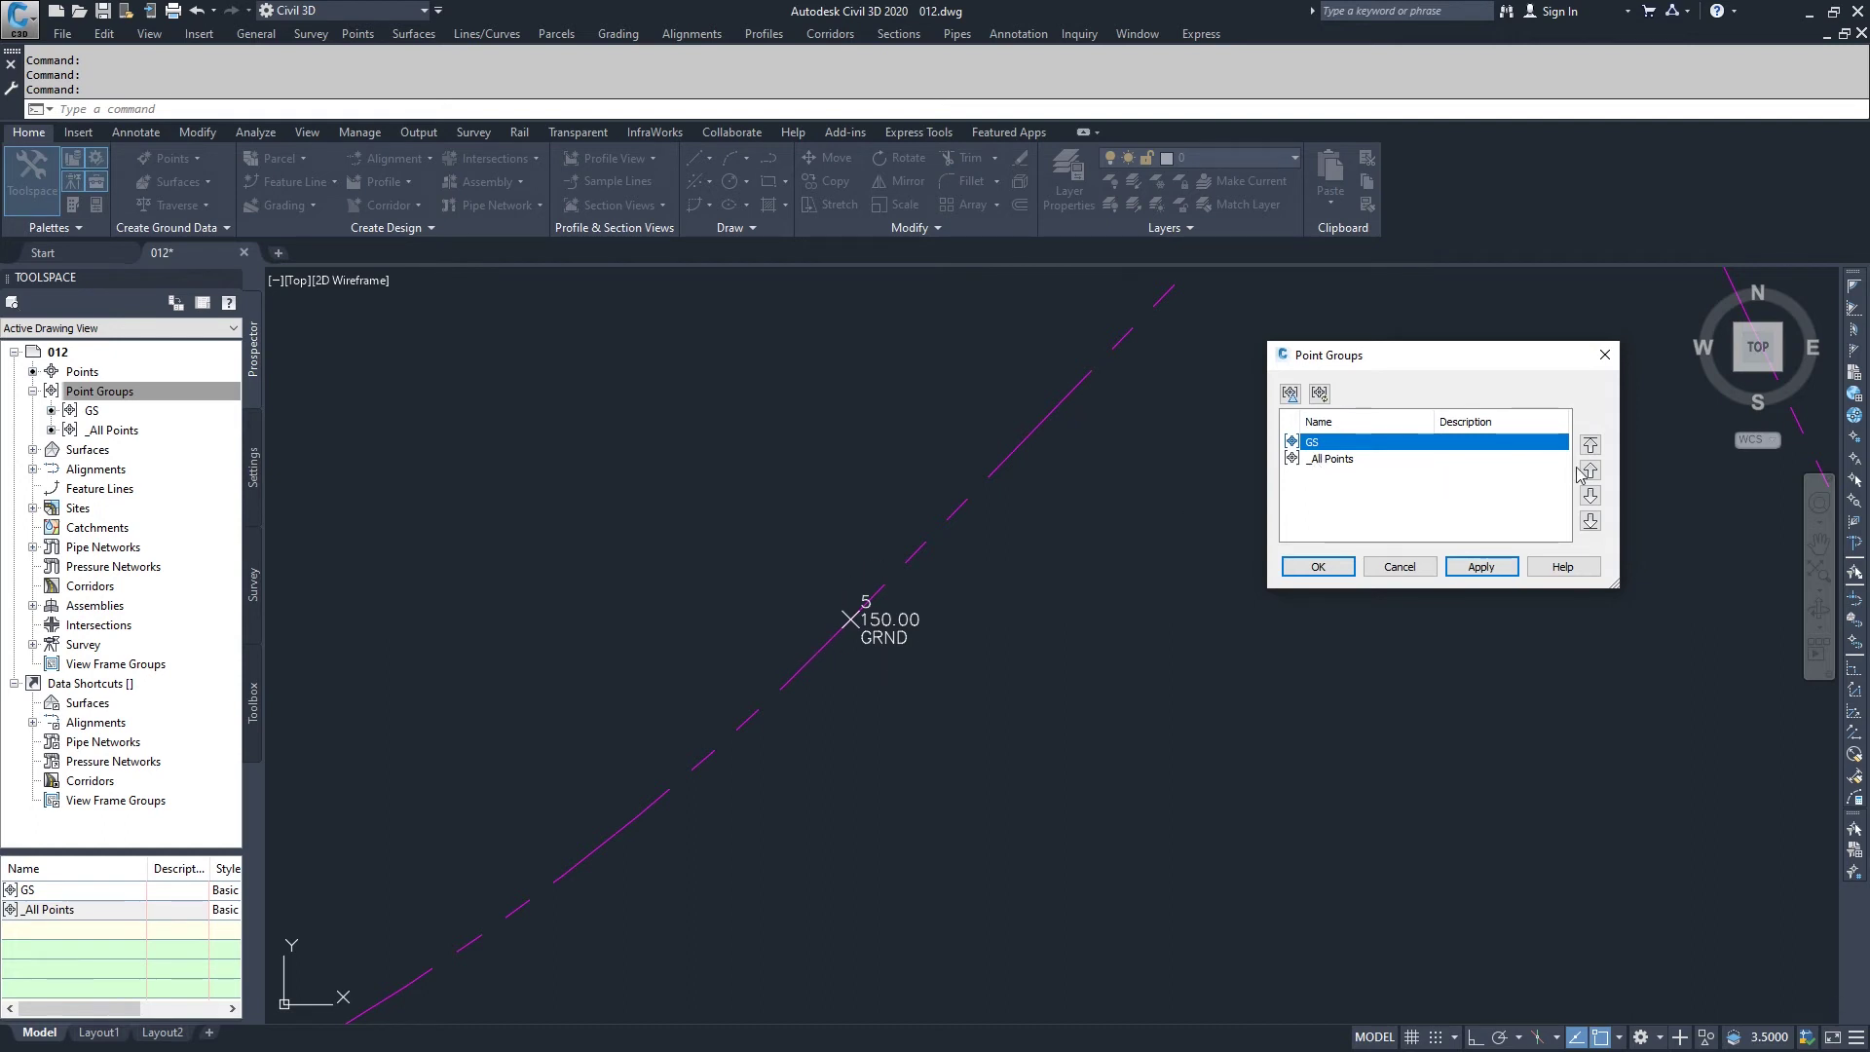
click(1590, 495)
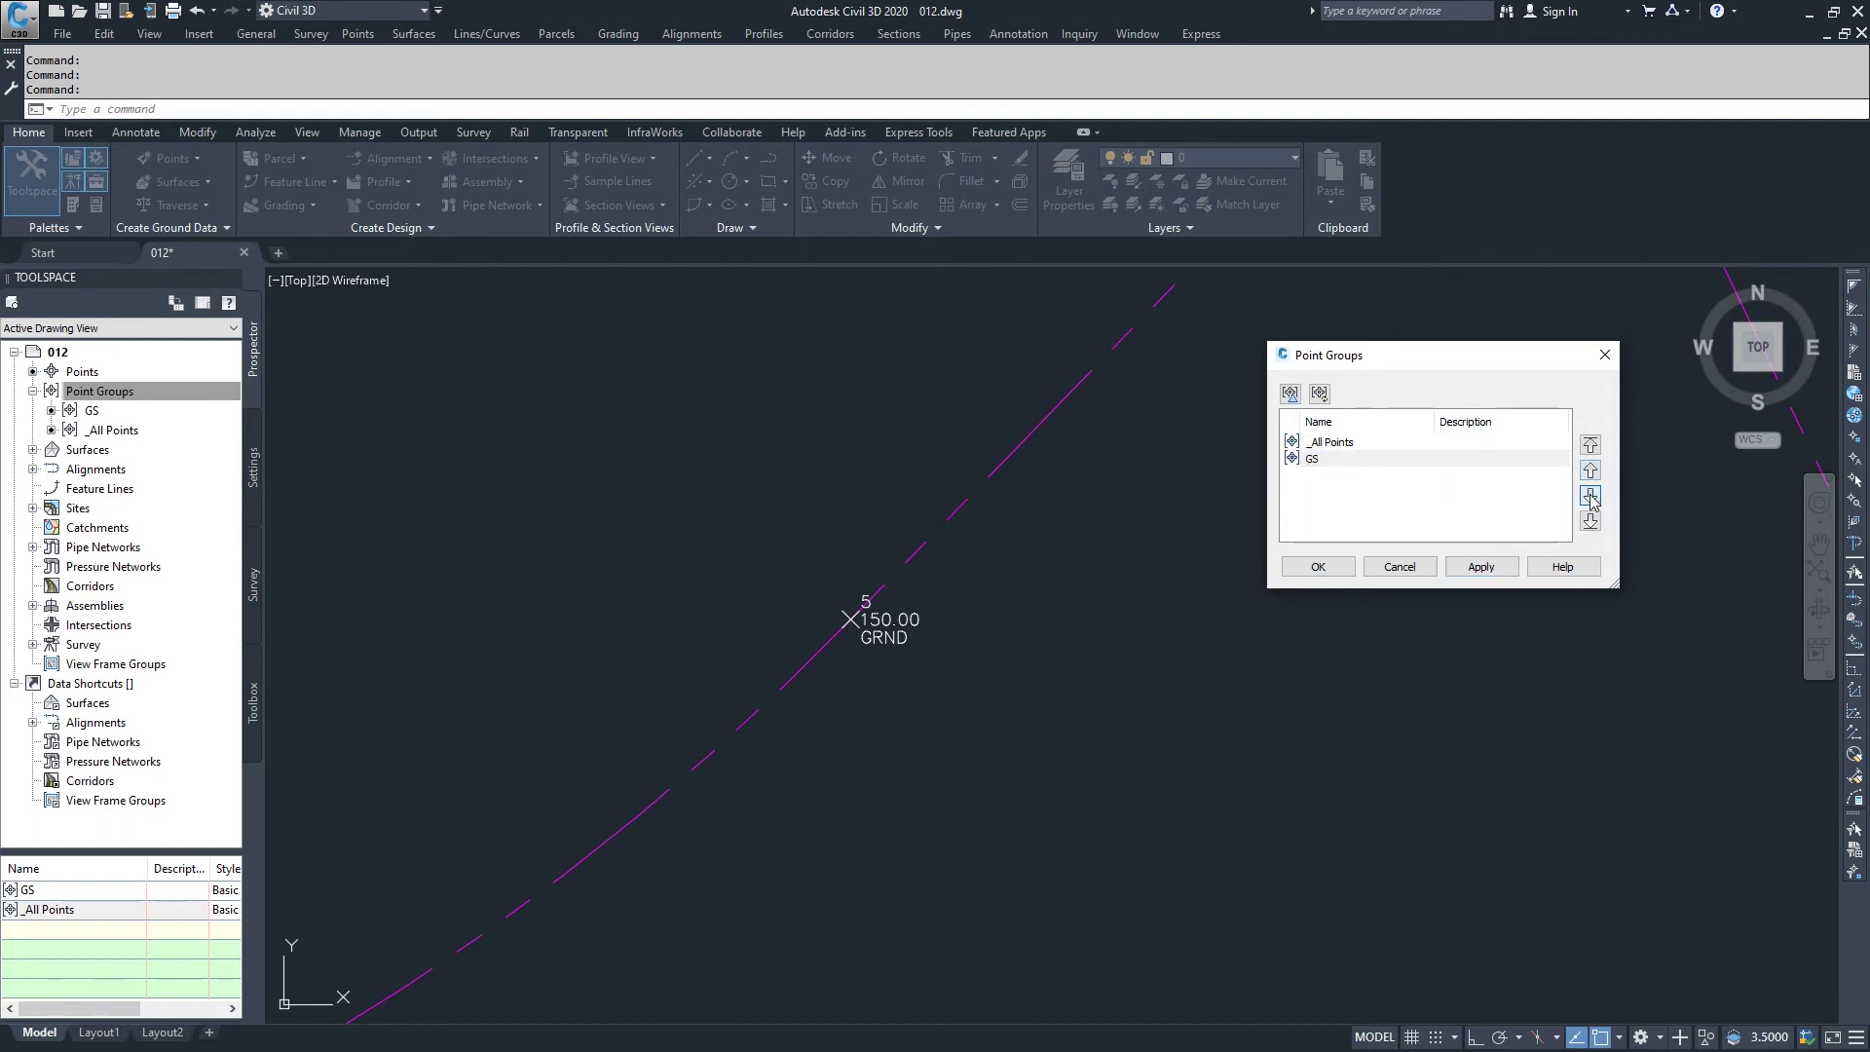
click(1480, 567)
click(1318, 566)
Step: Move the GS point group back above _All Points in the display order and apply the change
scroll(1223, 658, down, 4)
middle_drag(1353, 672, 1030, 633)
scroll(1031, 633, down, 2)
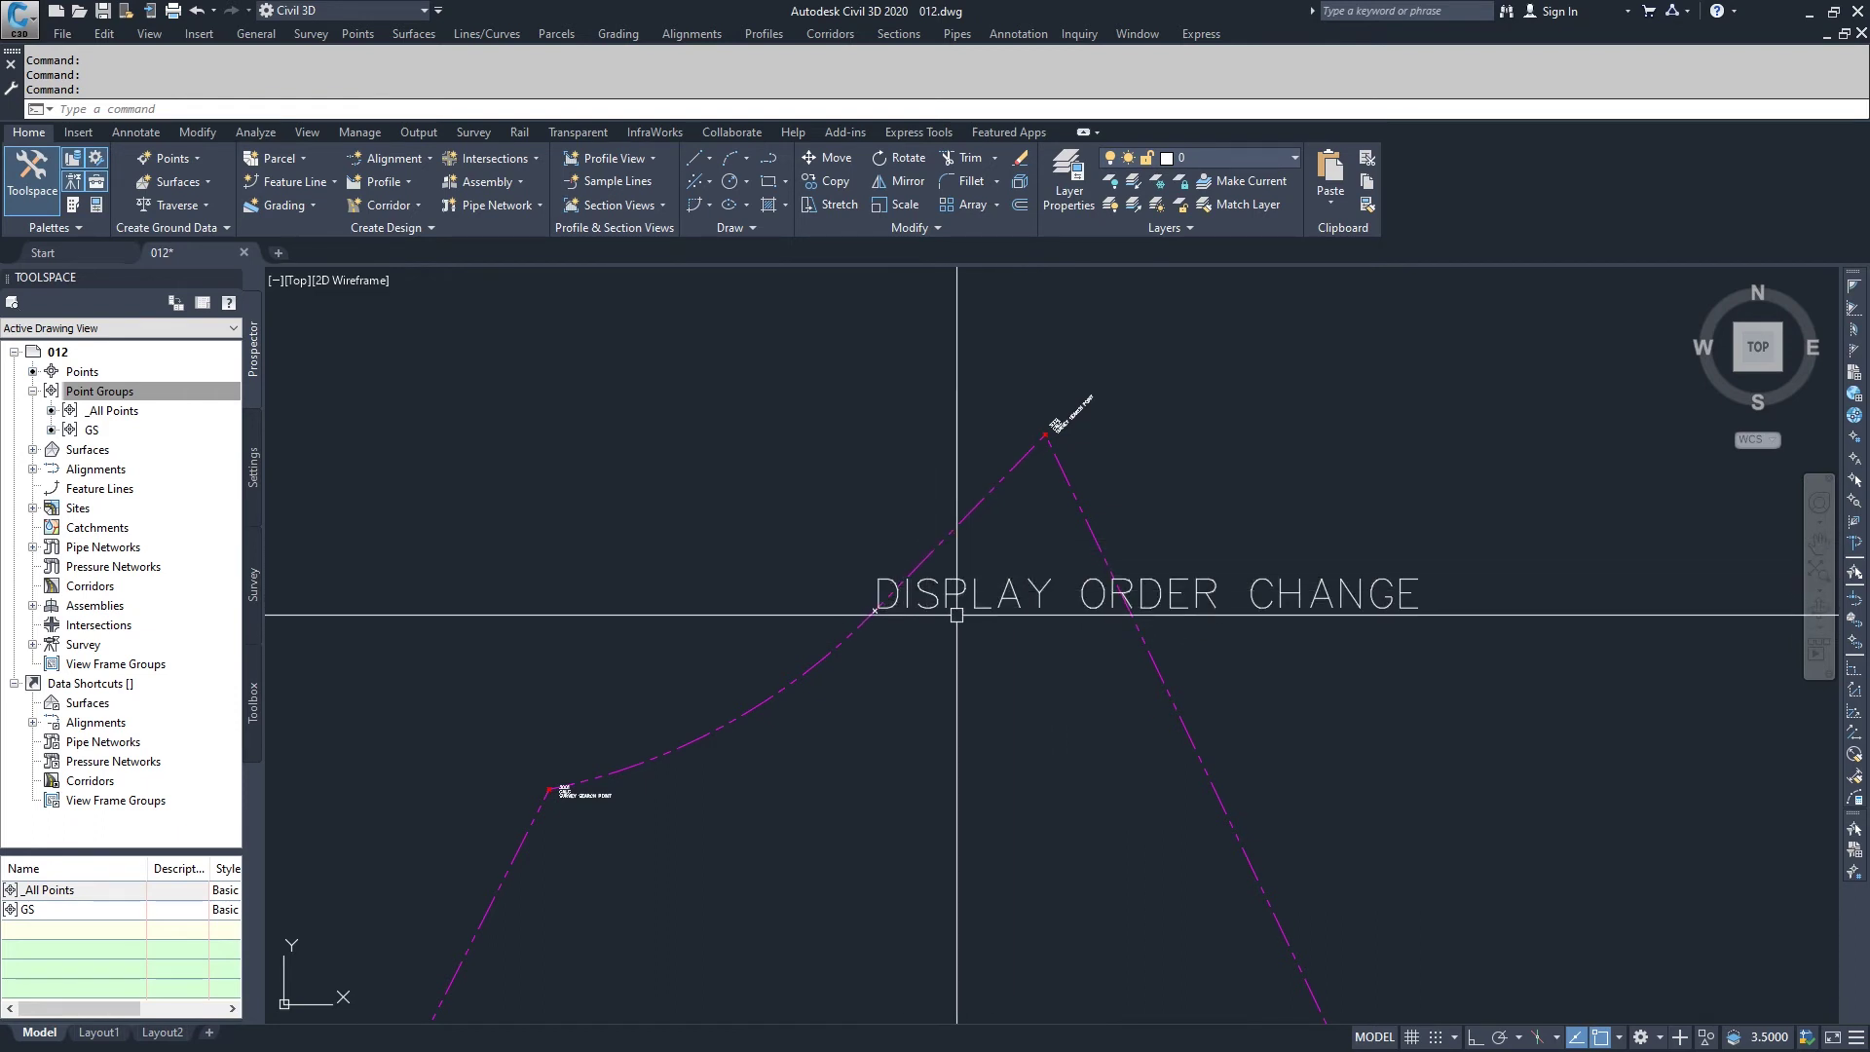
click(80, 394)
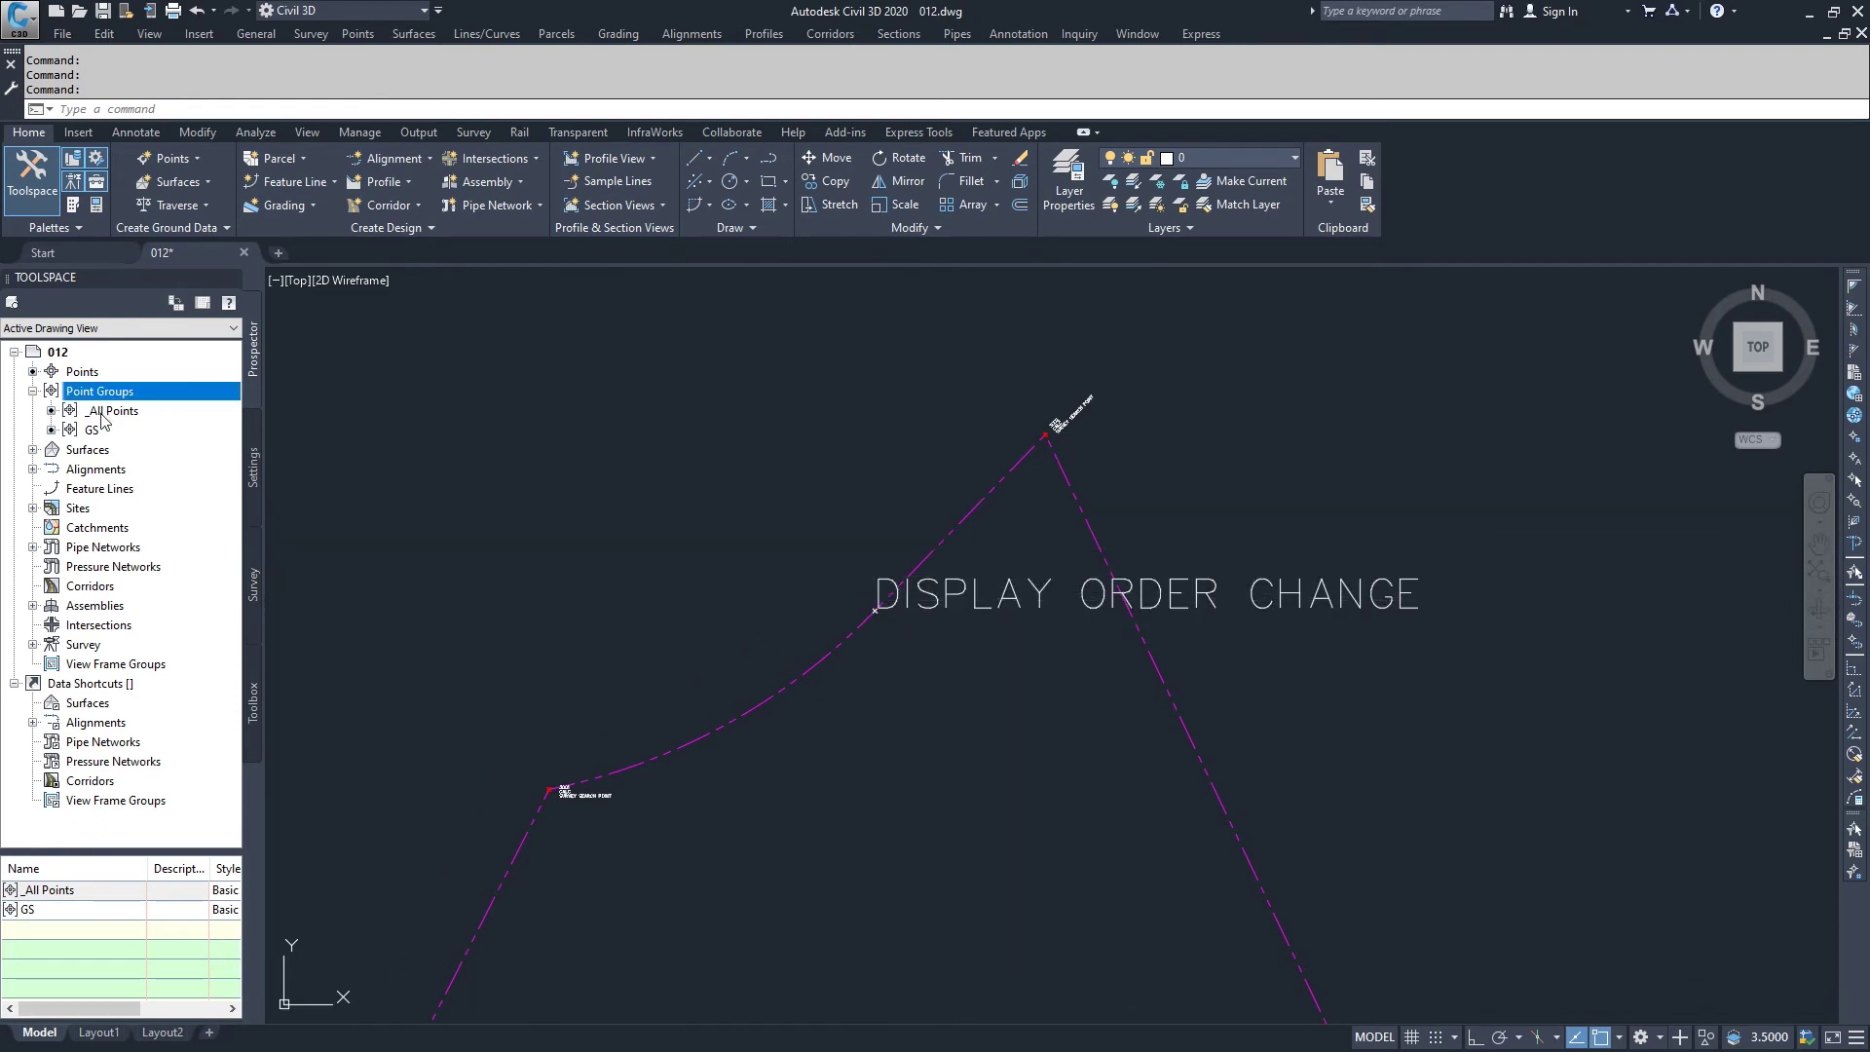
right_click(113, 391)
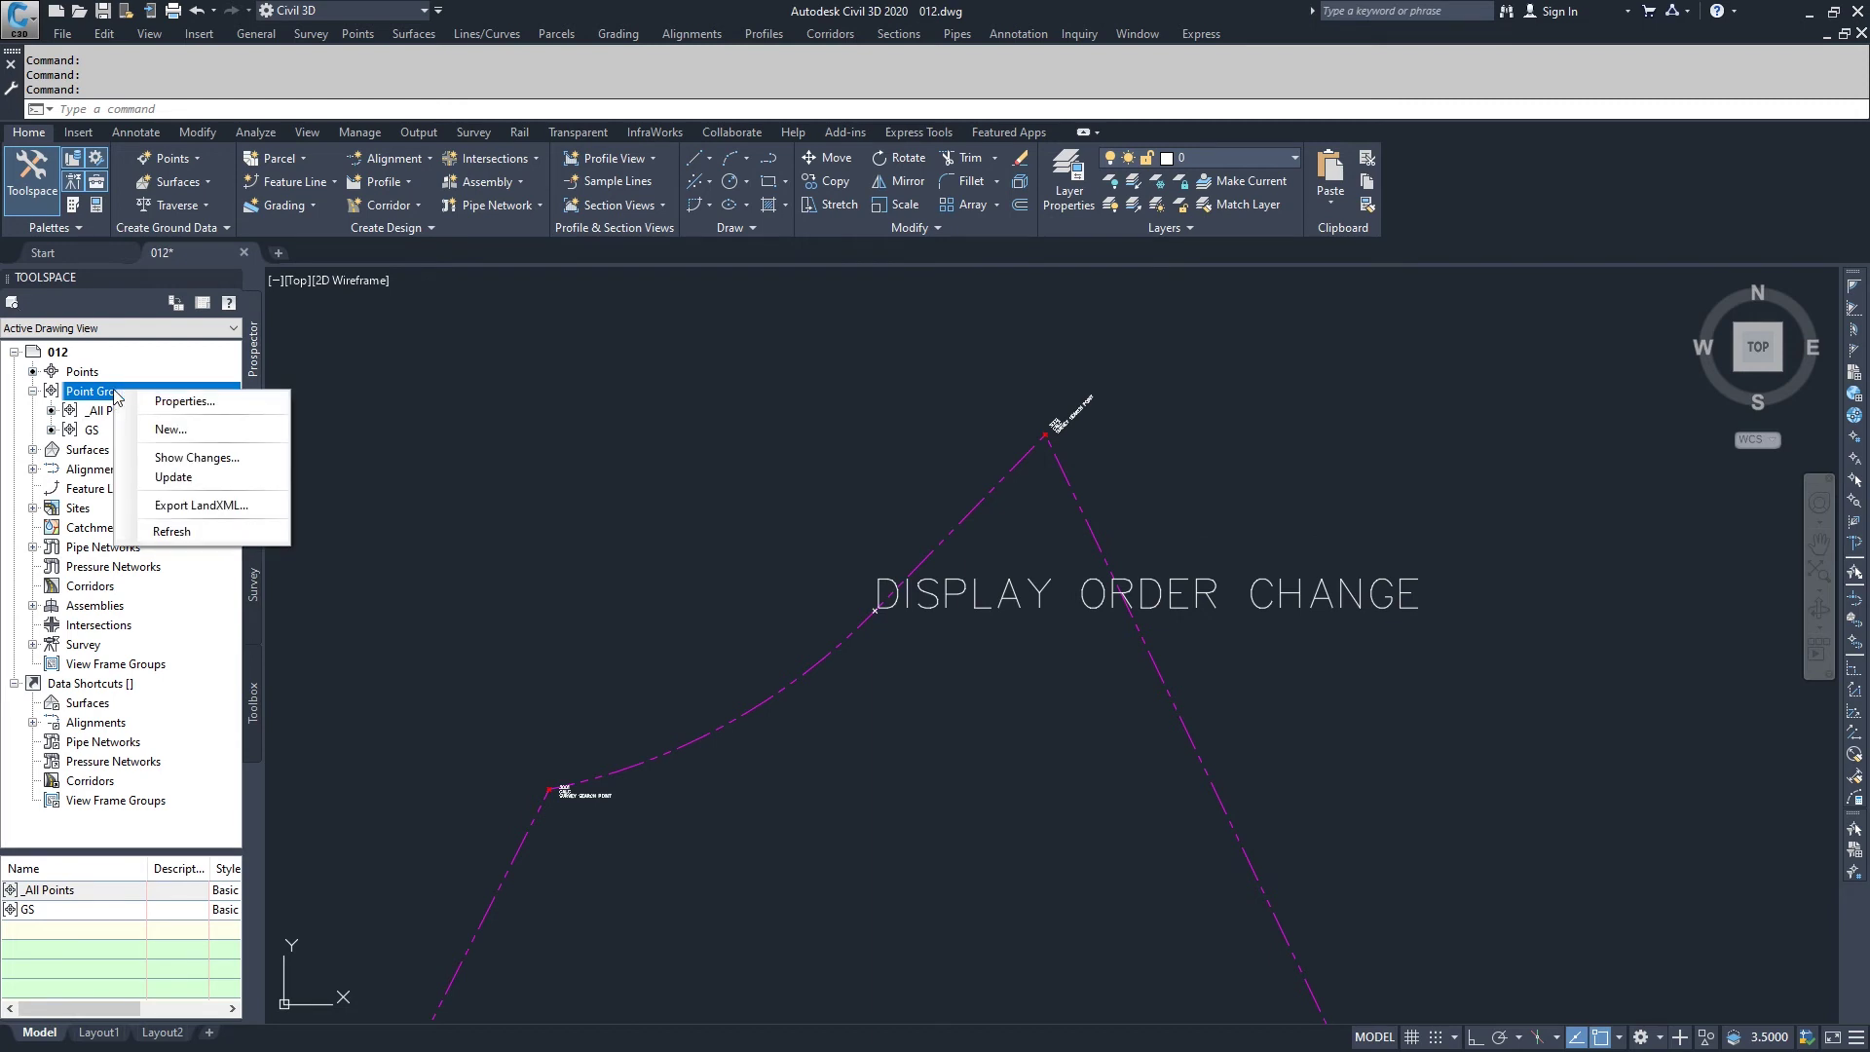
click(167, 401)
click(1313, 458)
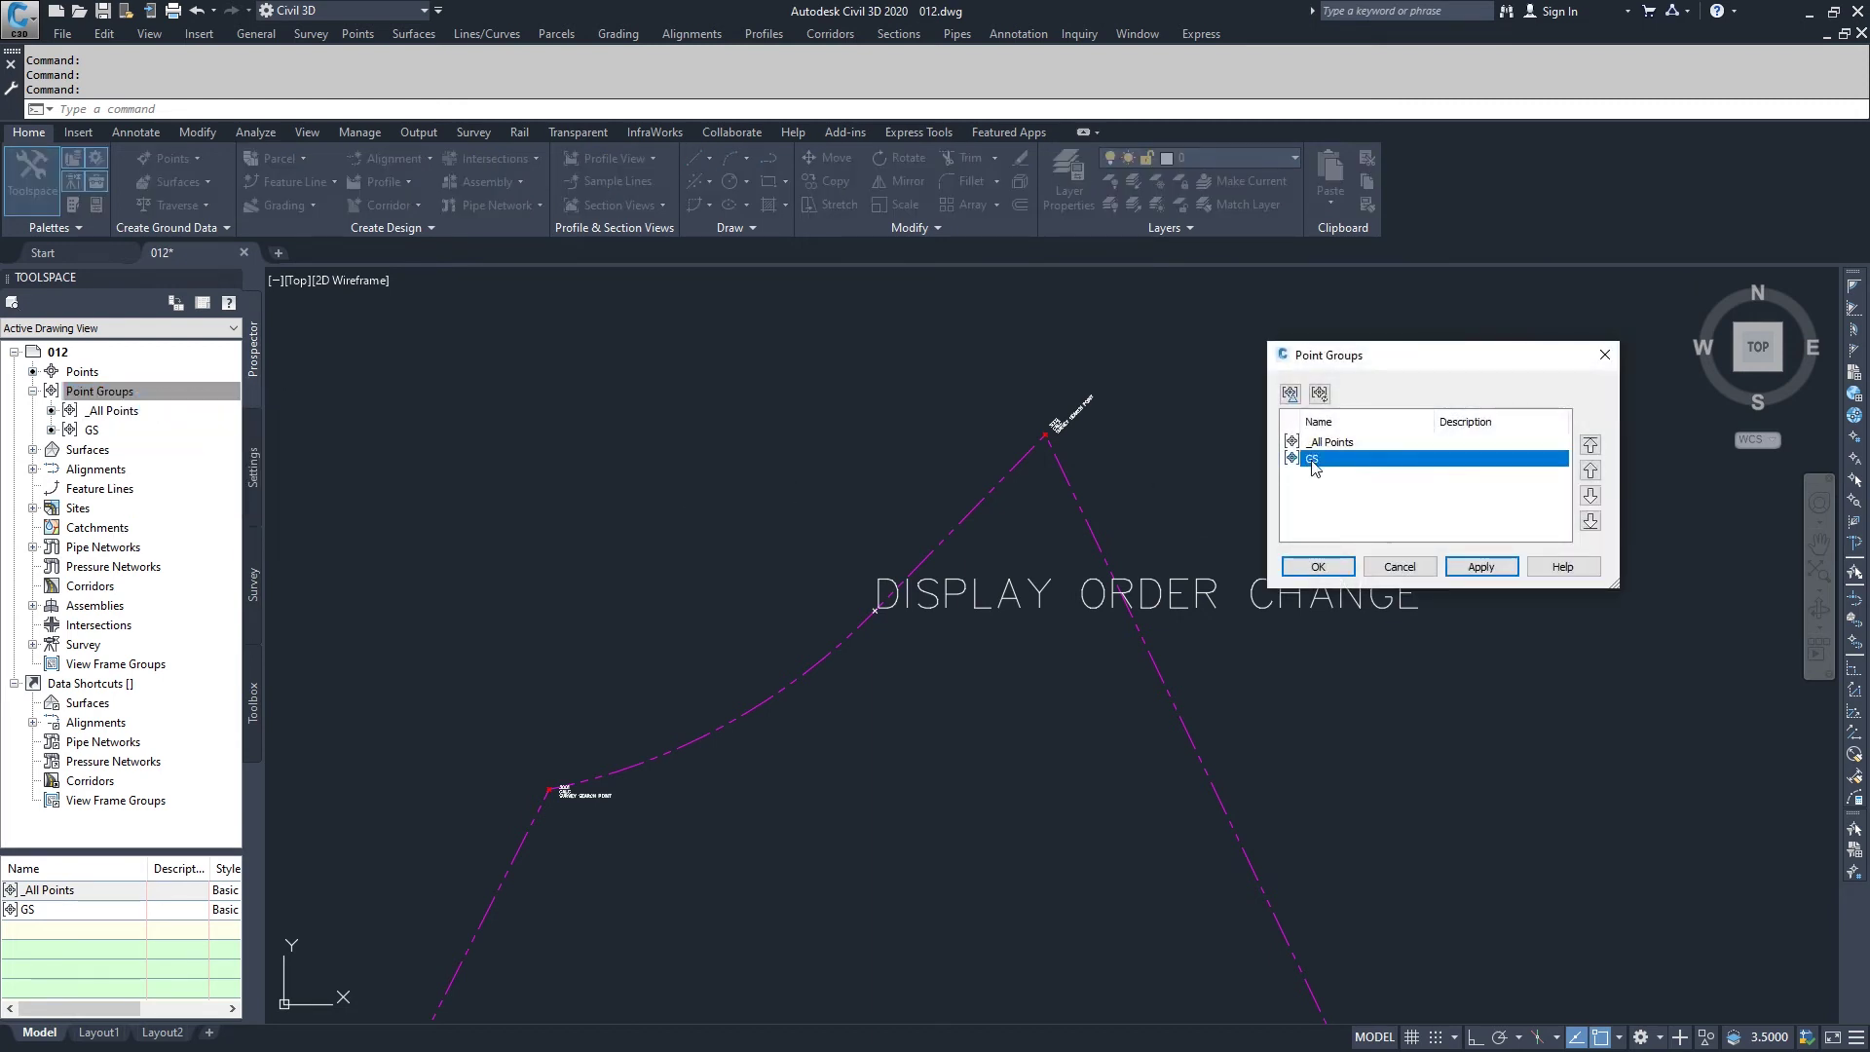
click(1586, 476)
click(1490, 568)
click(1316, 567)
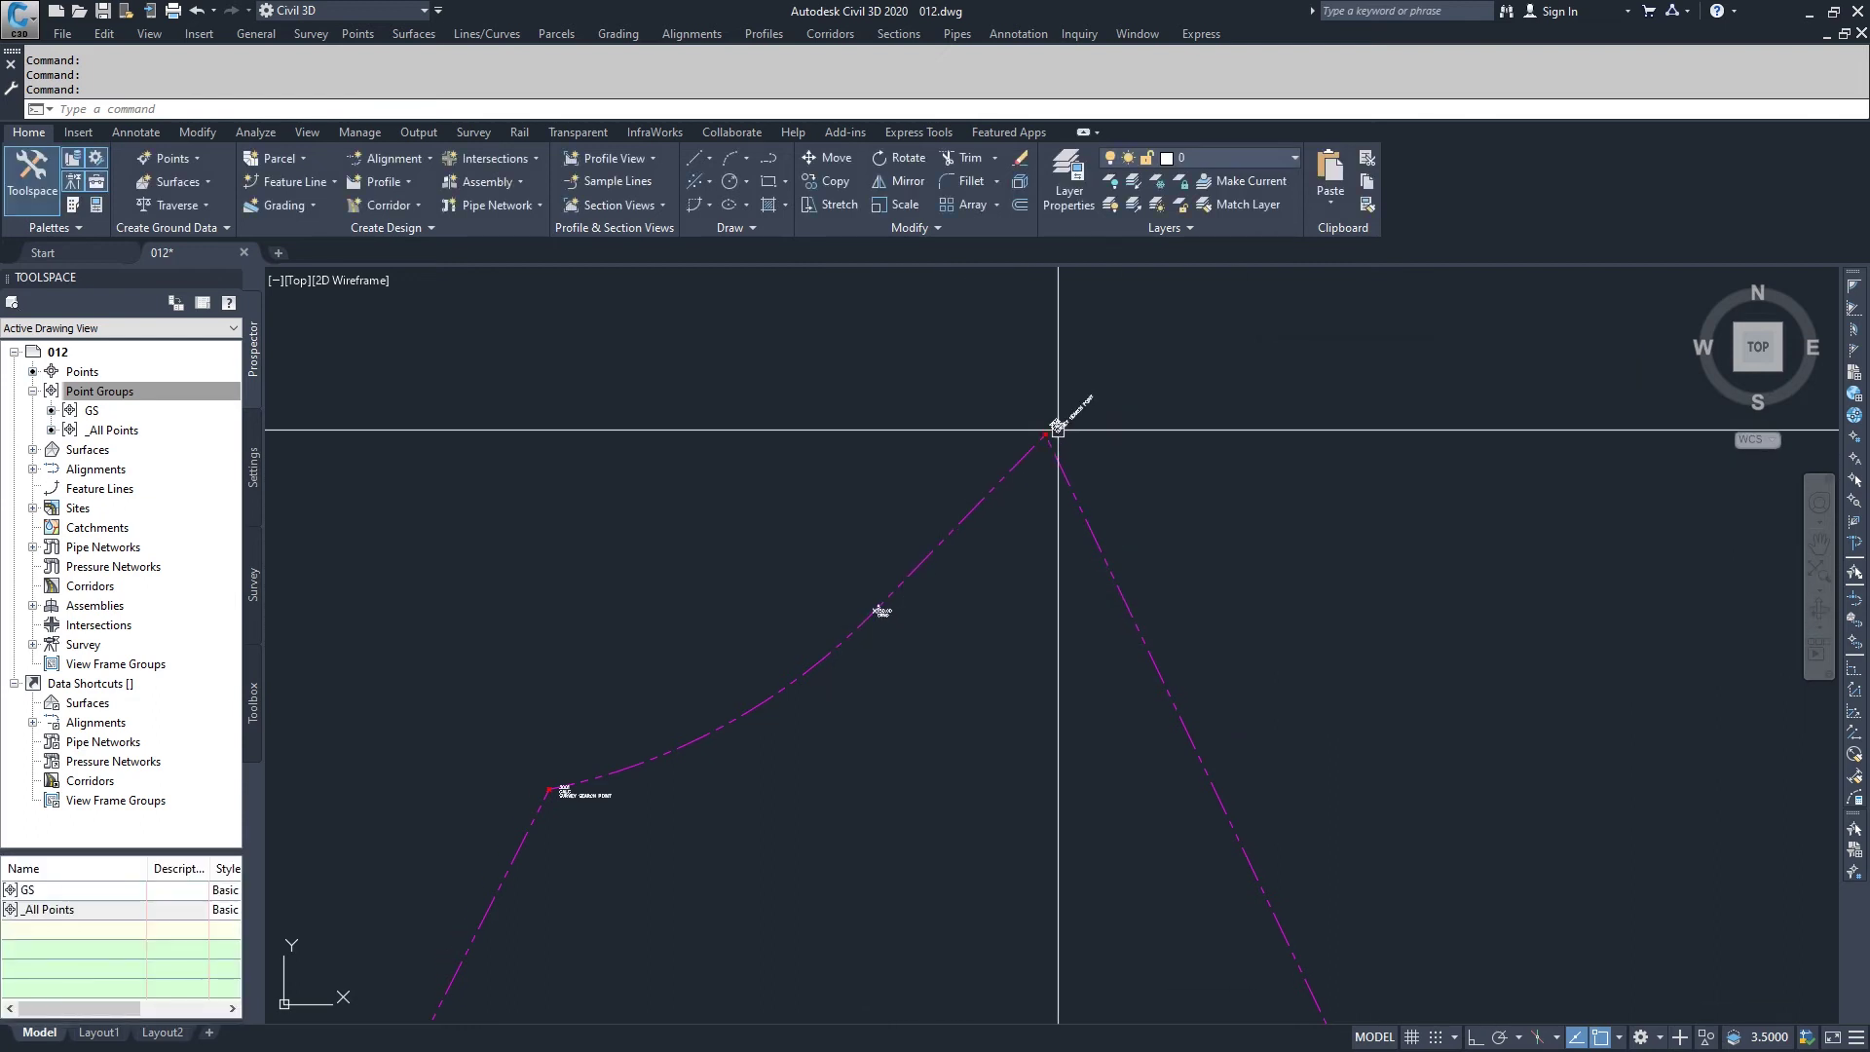
Step: Enable the Point Label Style override for the _All Points group with the Display Order Change style and apply it
scroll(1057, 428, up, 5)
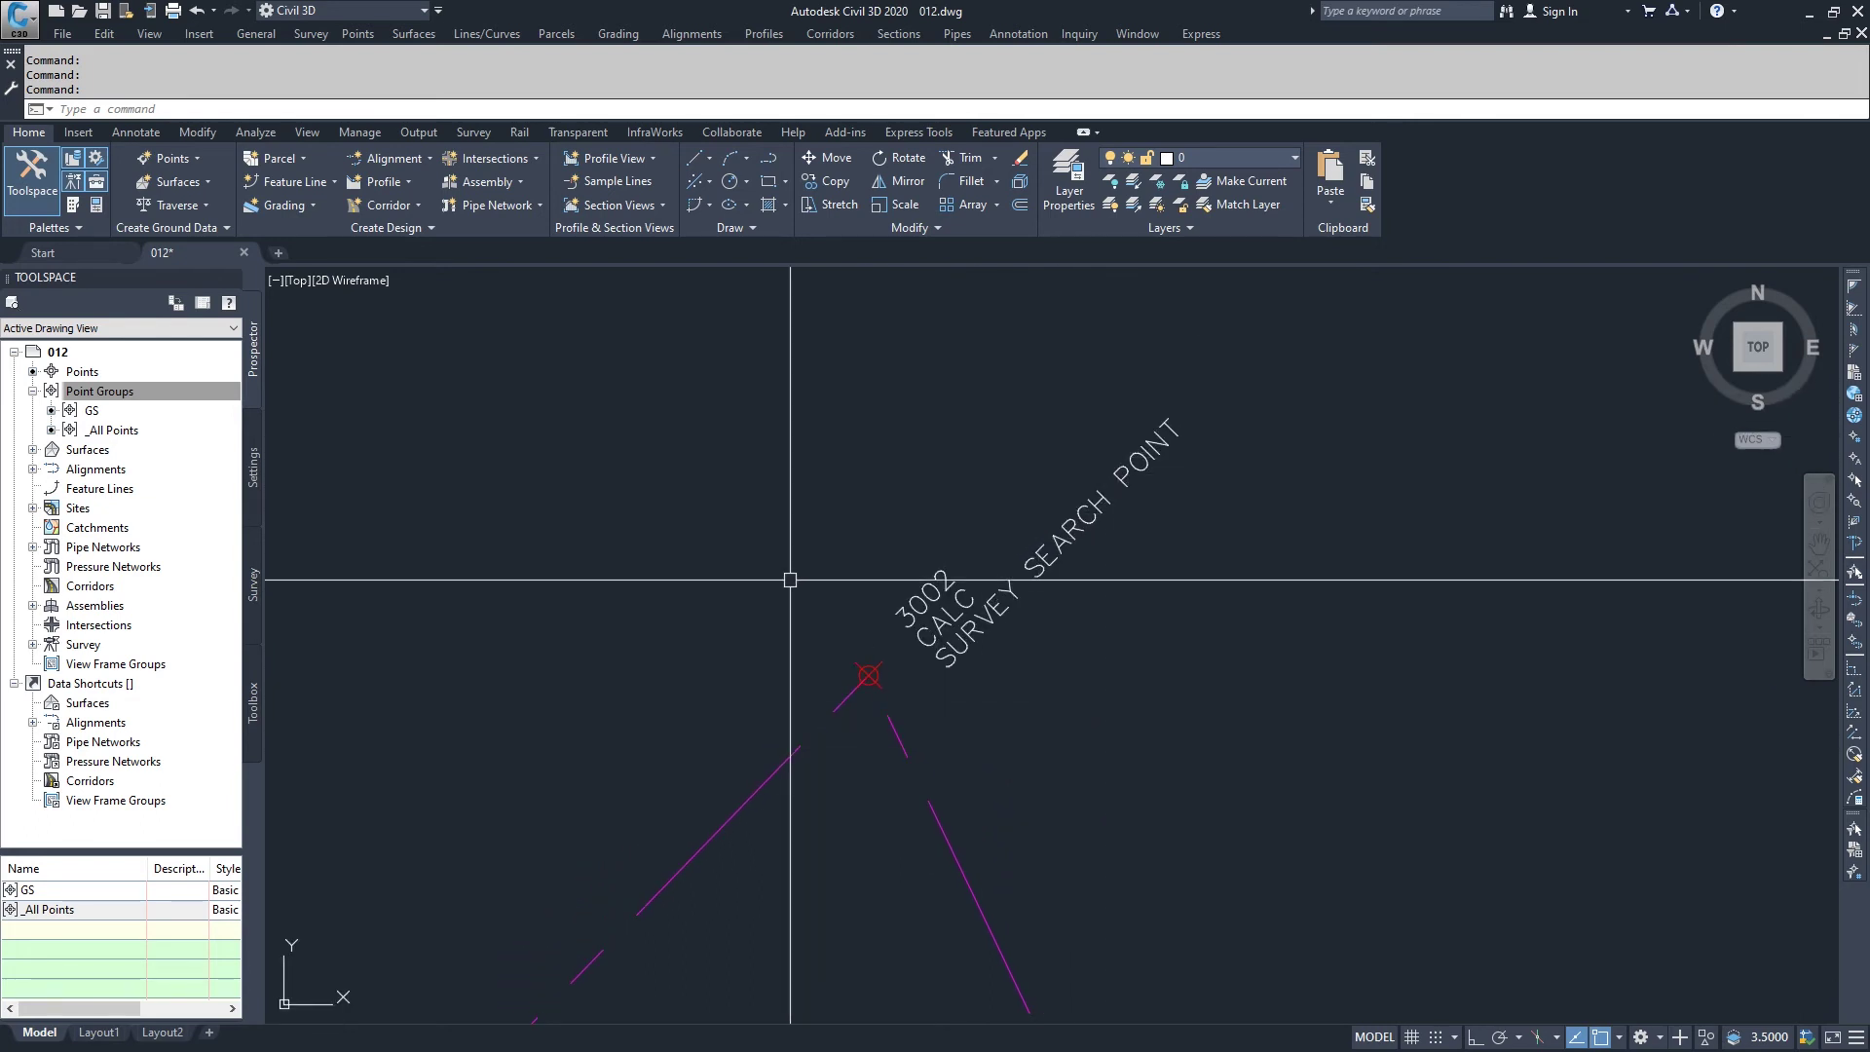
click(109, 430)
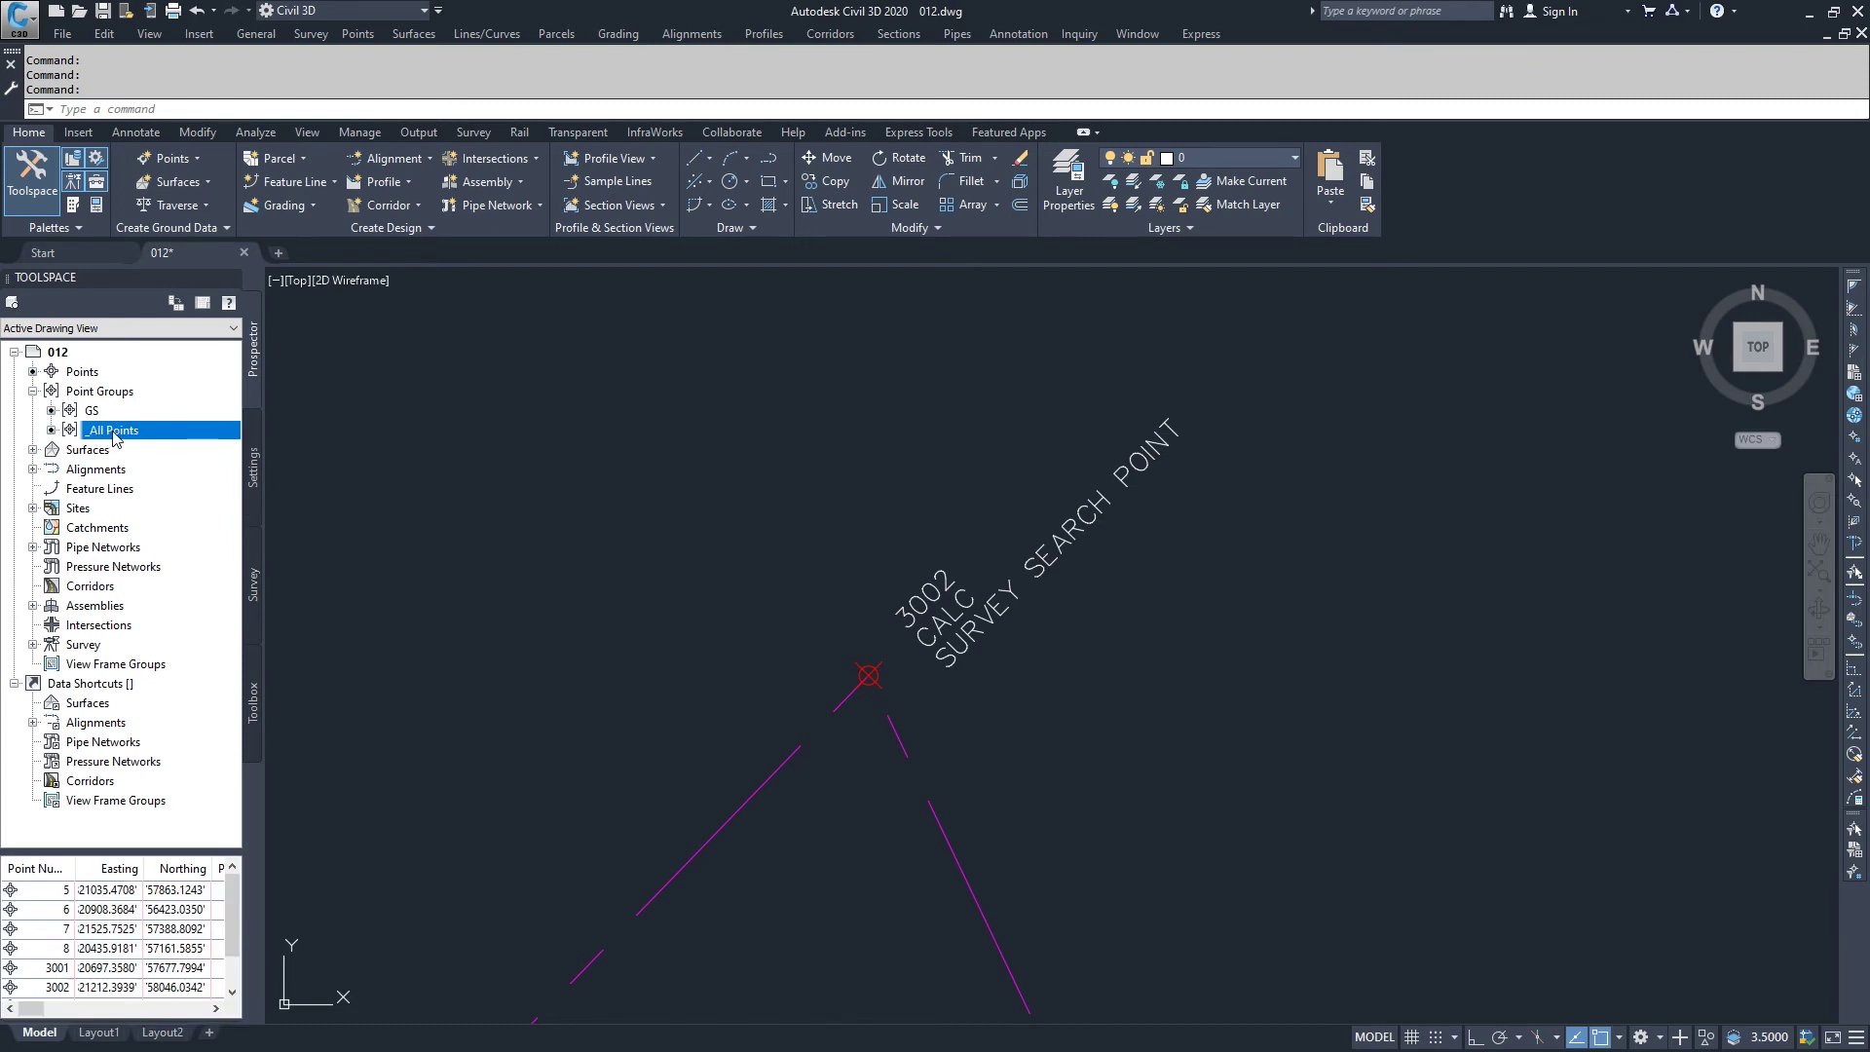
right_click(115, 437)
click(177, 448)
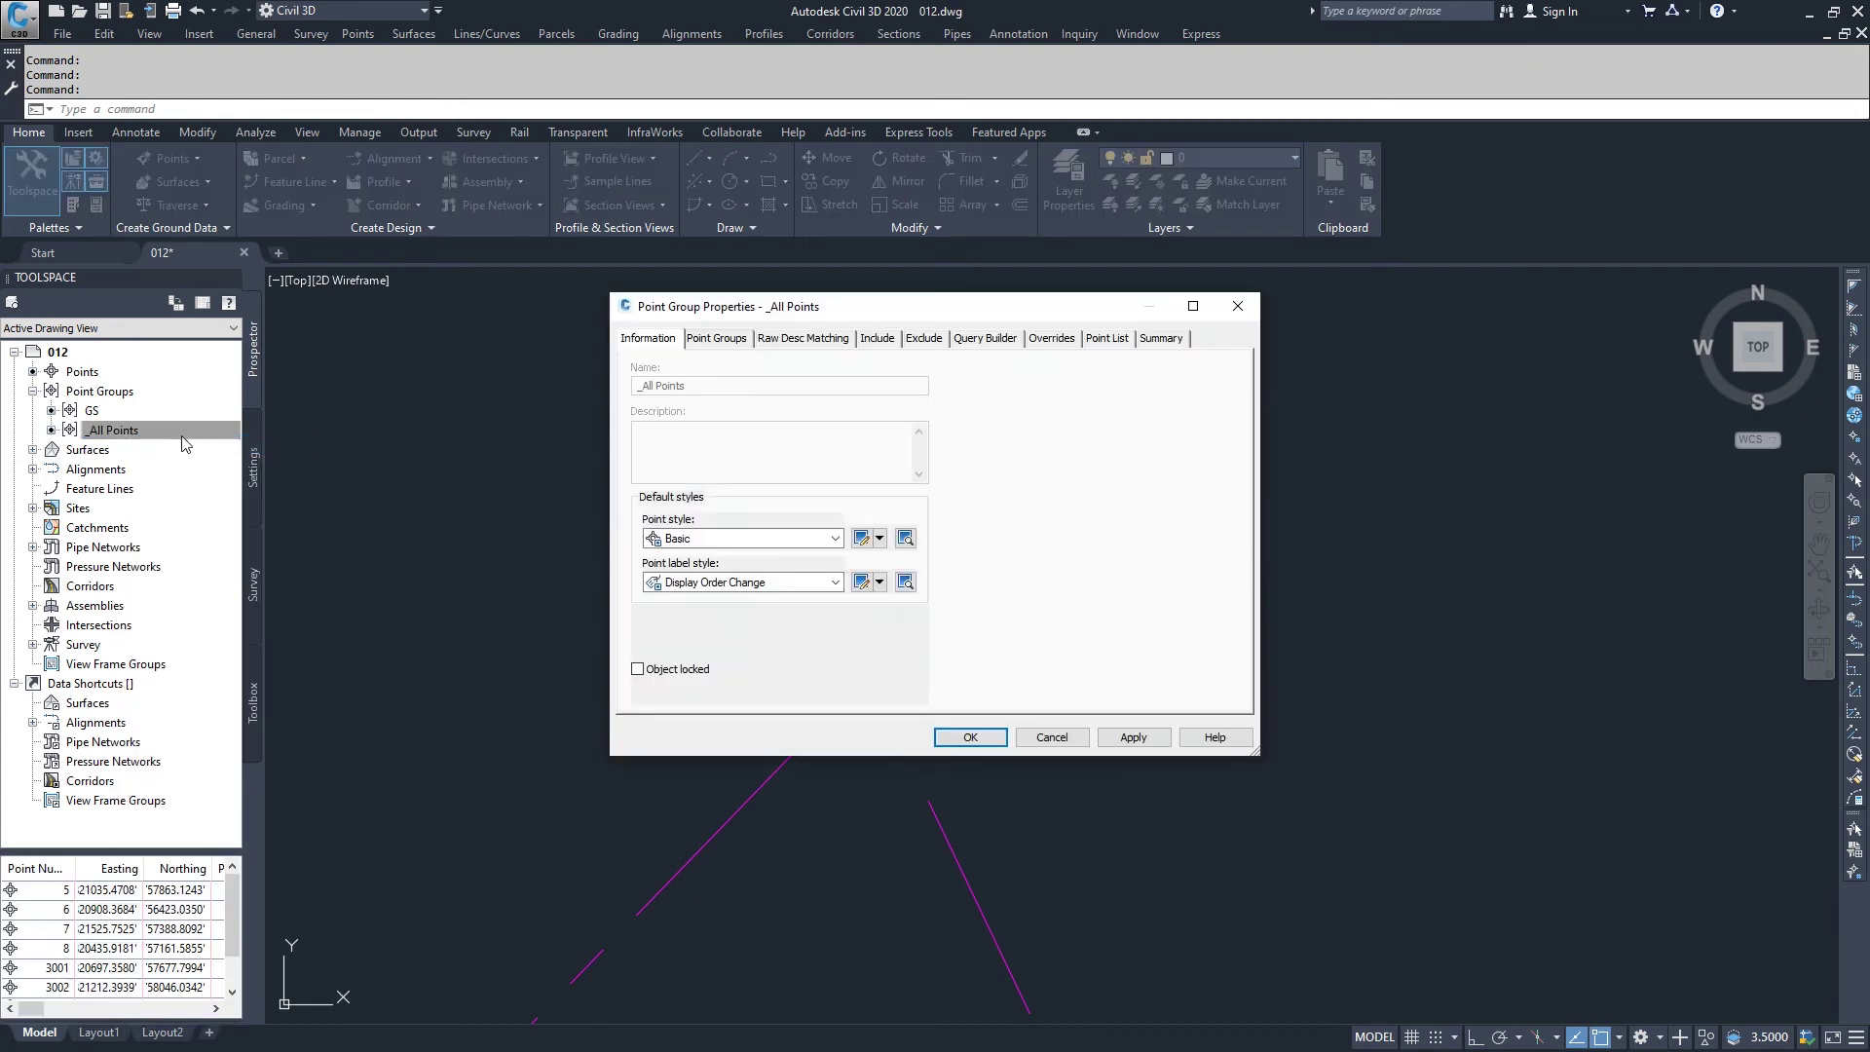
drag(978, 312, 1595, 418)
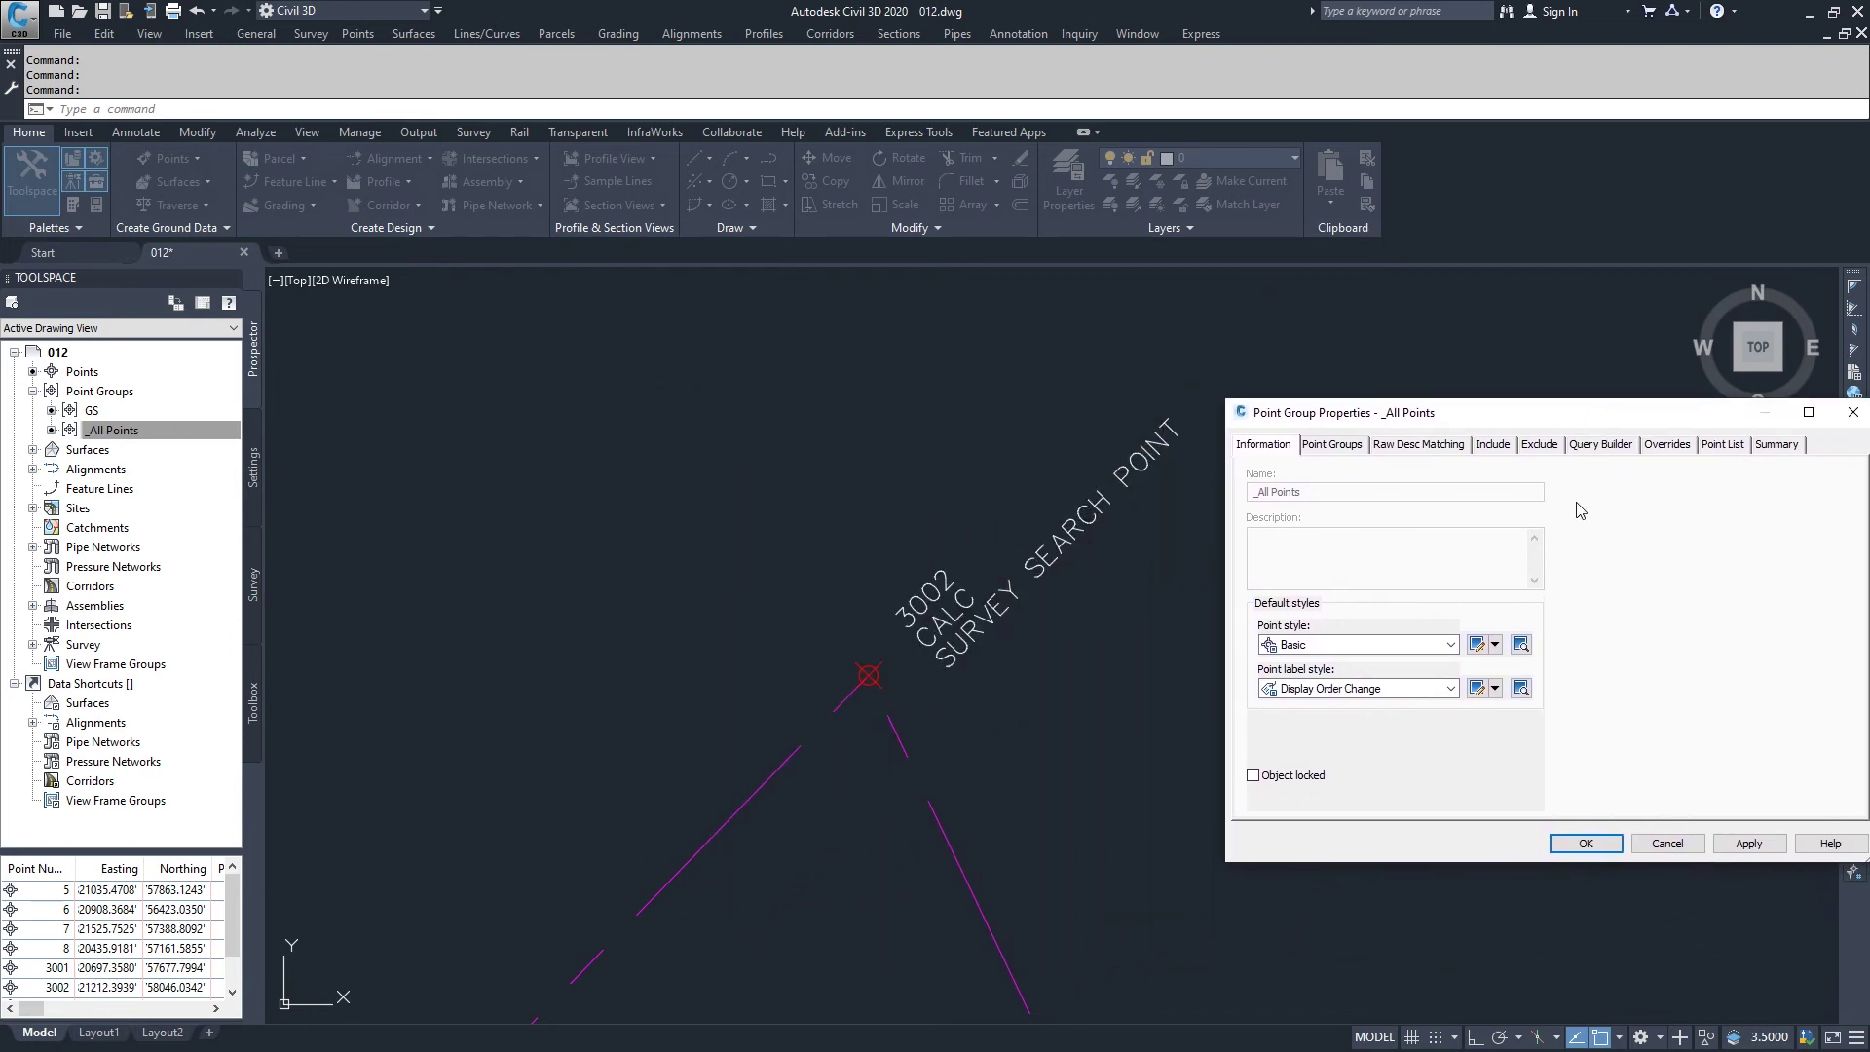
click(1669, 445)
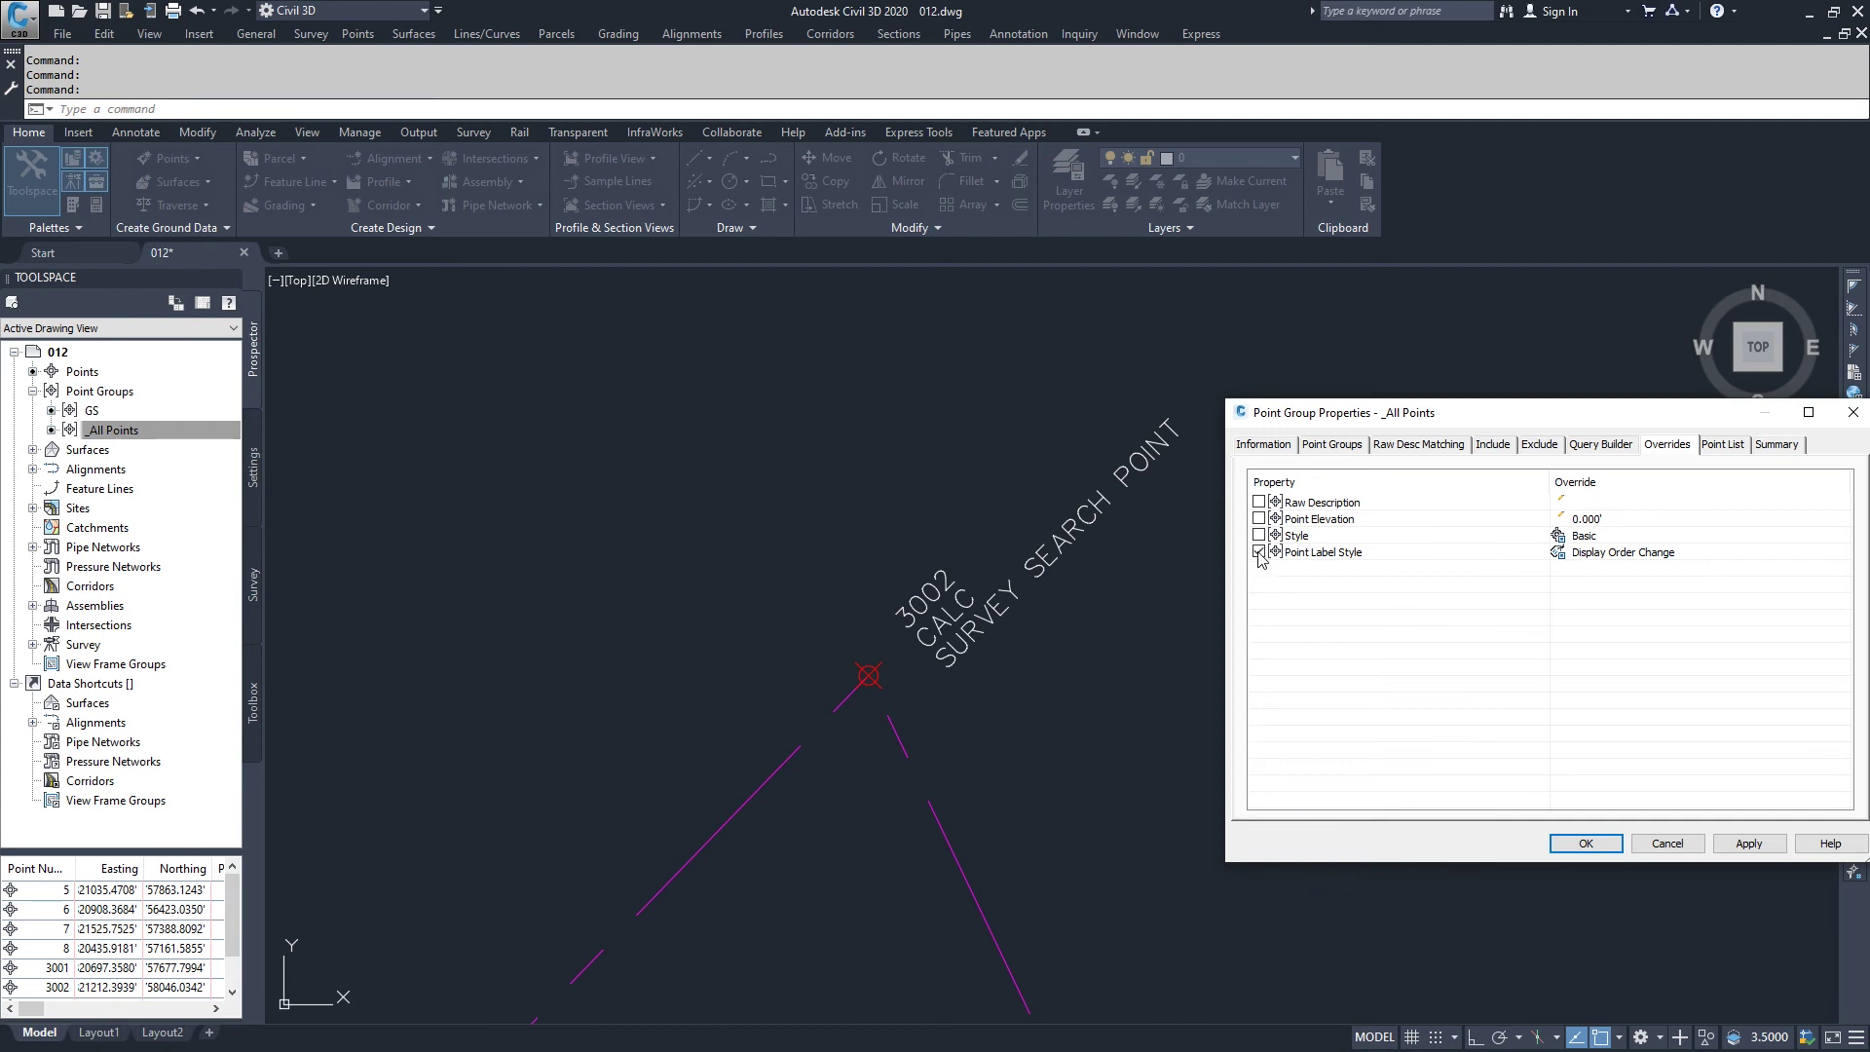
click(1748, 843)
click(1589, 841)
Step: Examine how the labels of the survey search points and of the GRND point respond to the label style override
scroll(1295, 677, down, 5)
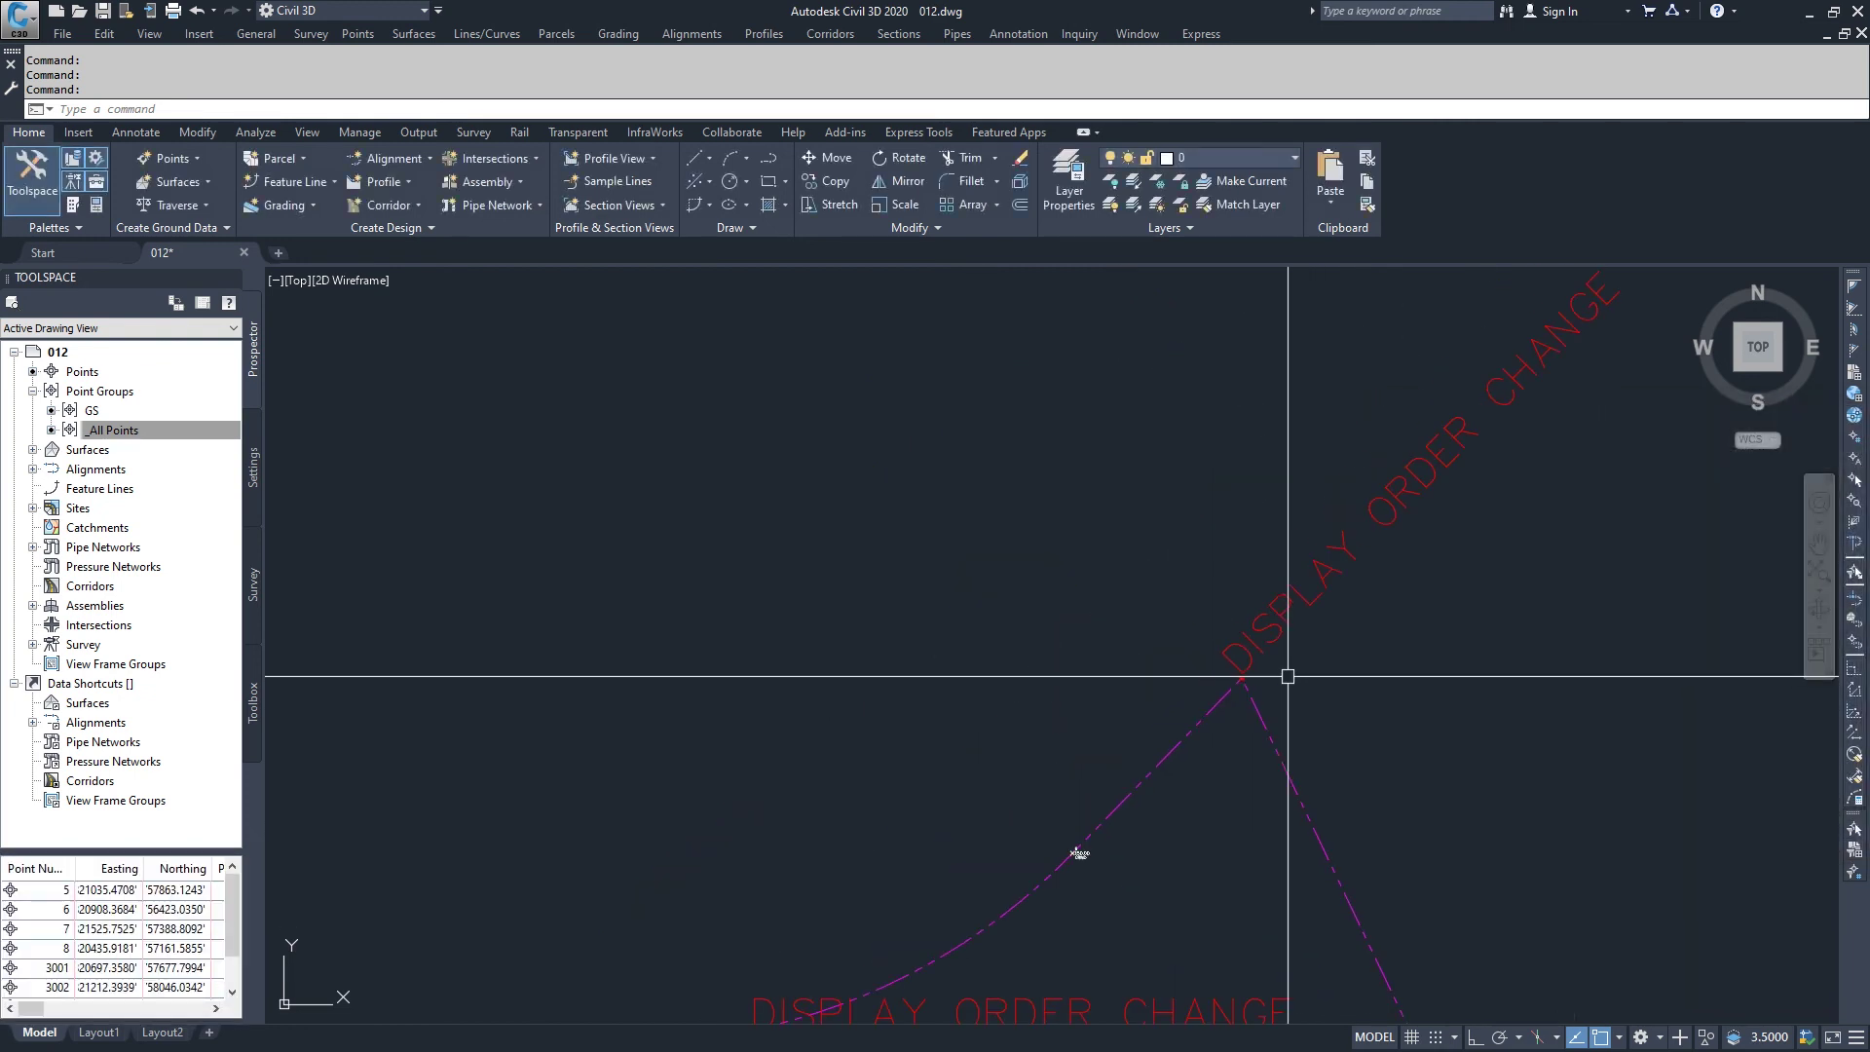
mouse_move(1331, 659)
middle_down()
mouse_move(1202, 718)
mouse_move(1081, 676)
mouse_move(998, 688)
middle_up()
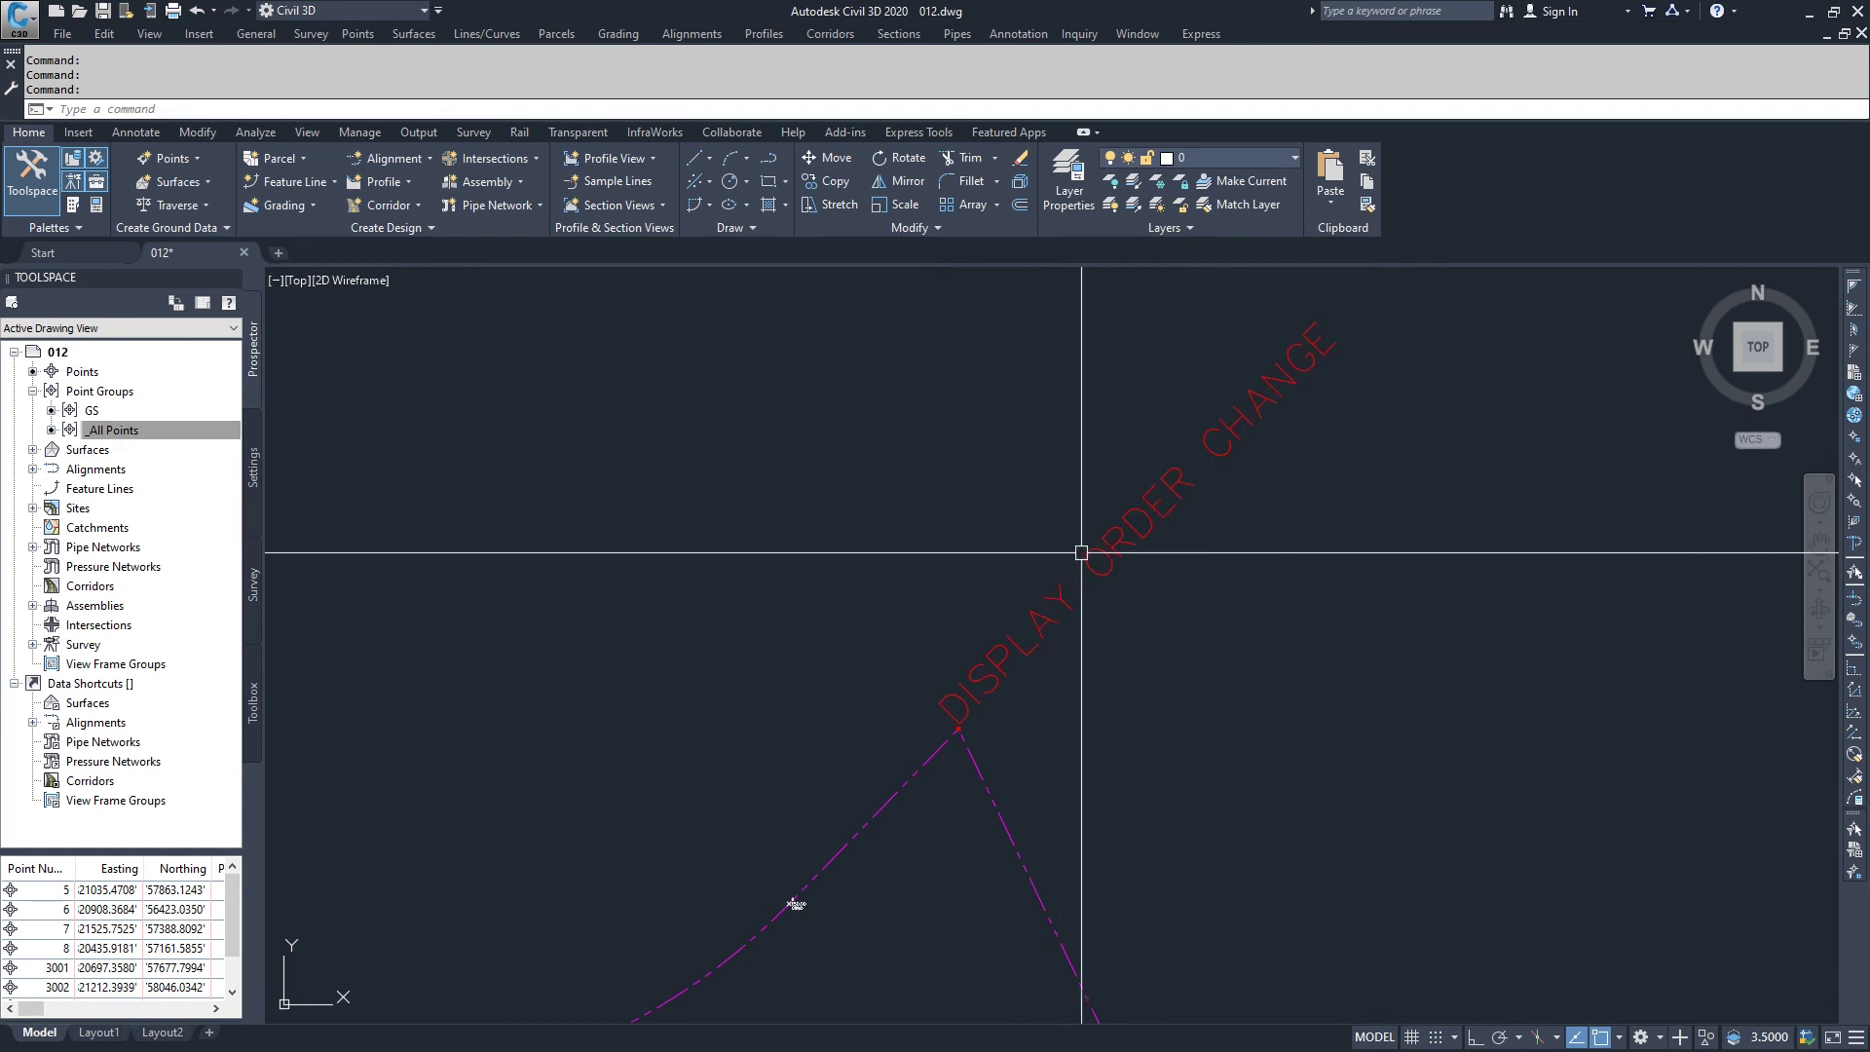
mouse_move(947, 704)
middle_down()
mouse_move(1210, 514)
mouse_move(1022, 604)
middle_up()
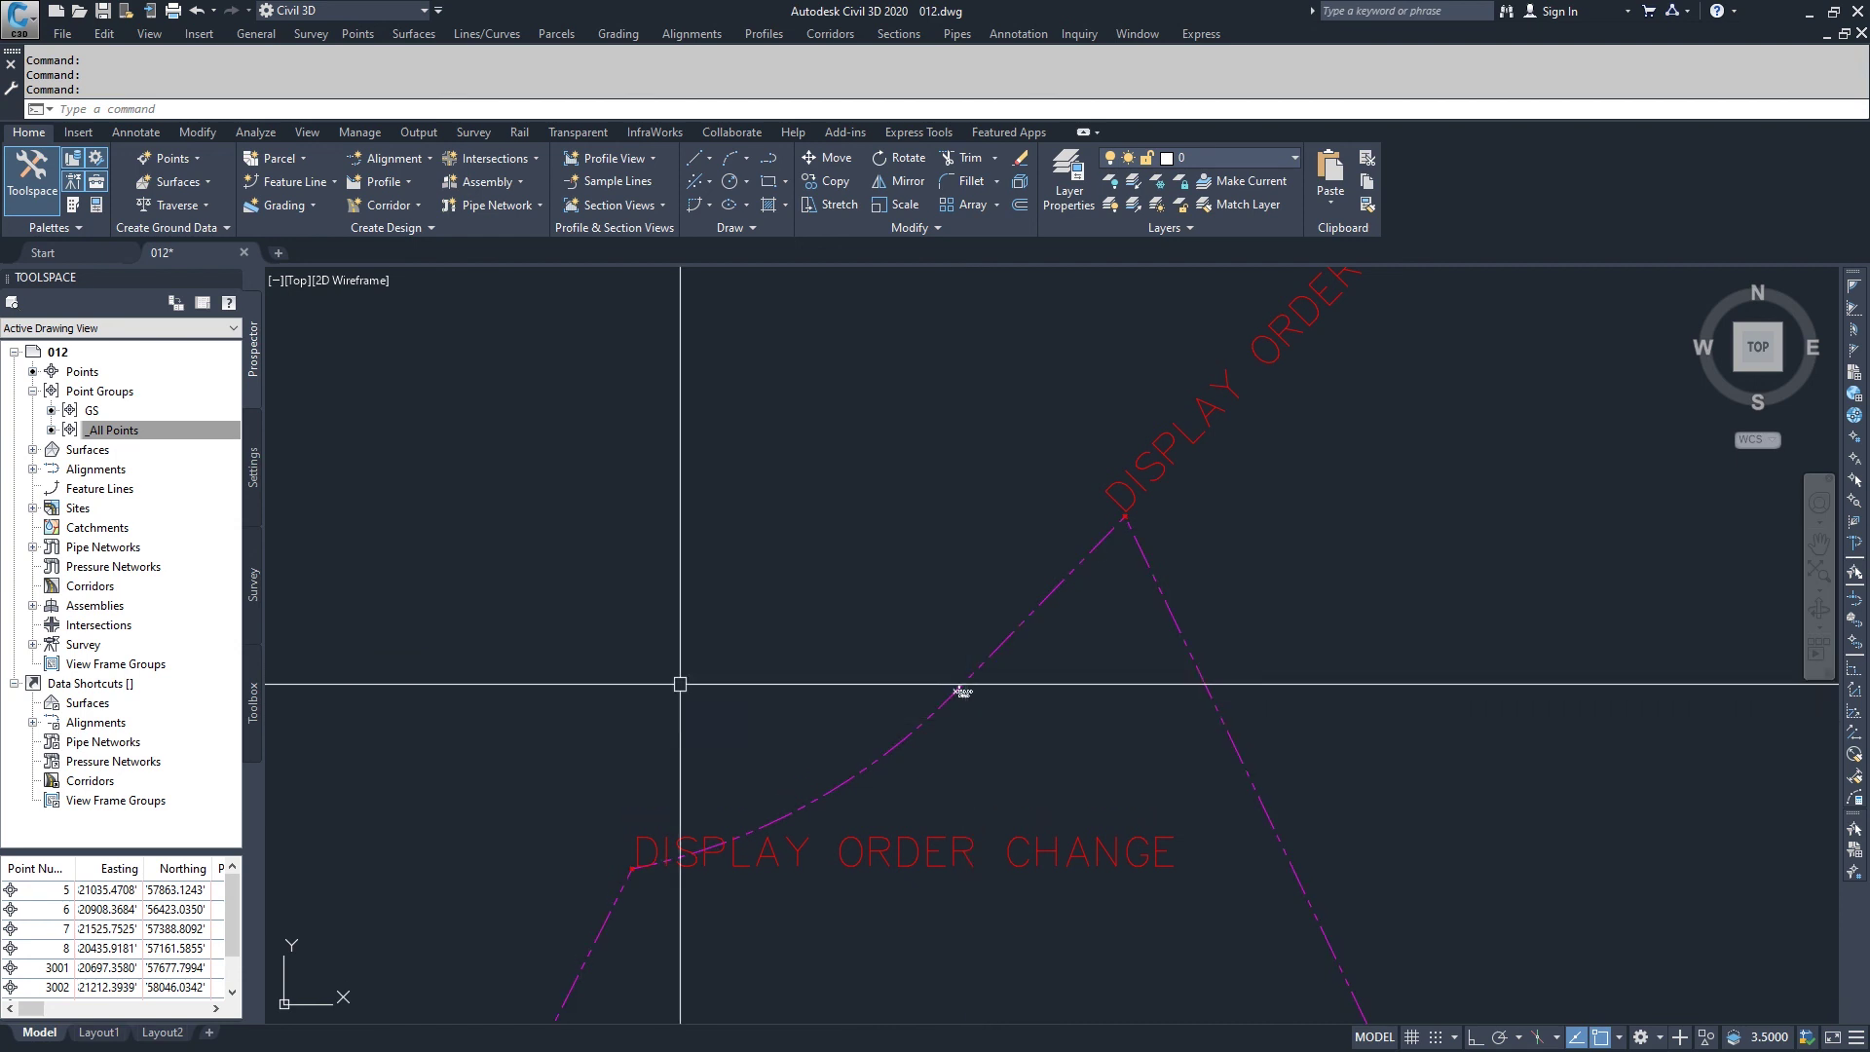
click(146, 430)
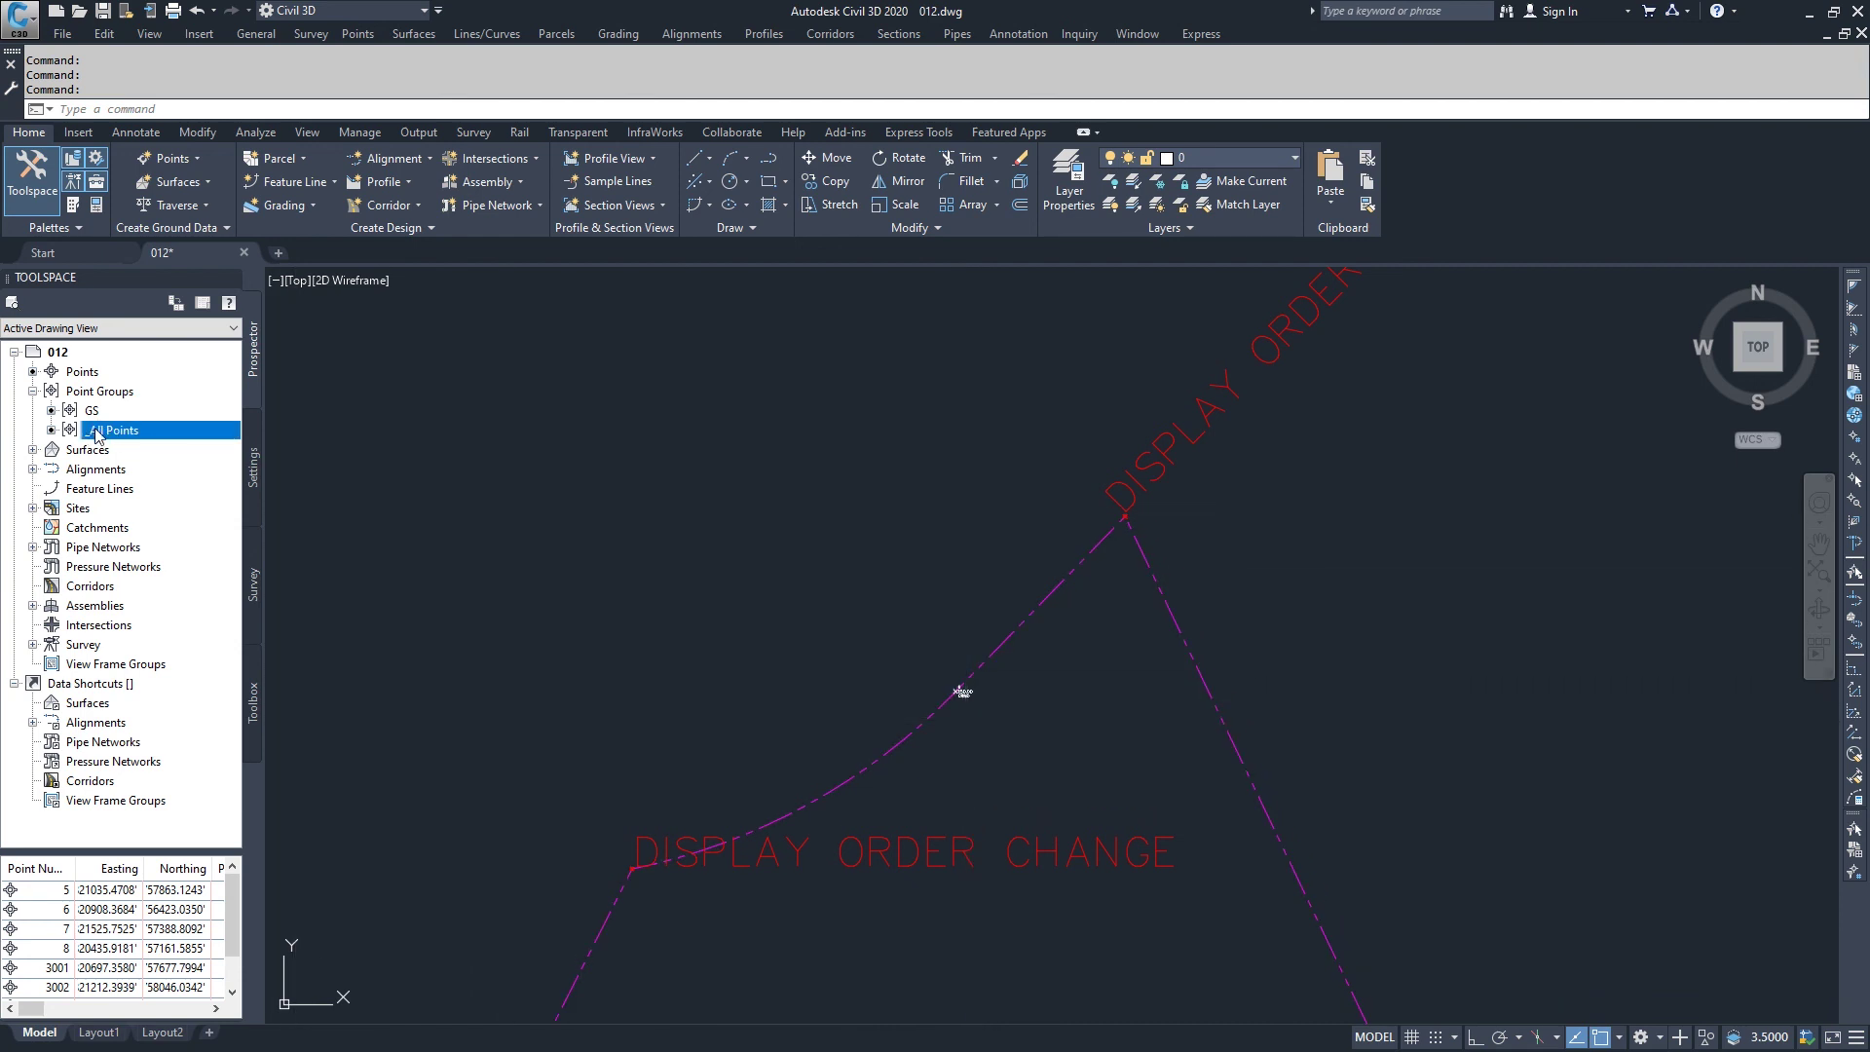
scroll(937, 724, up, 5)
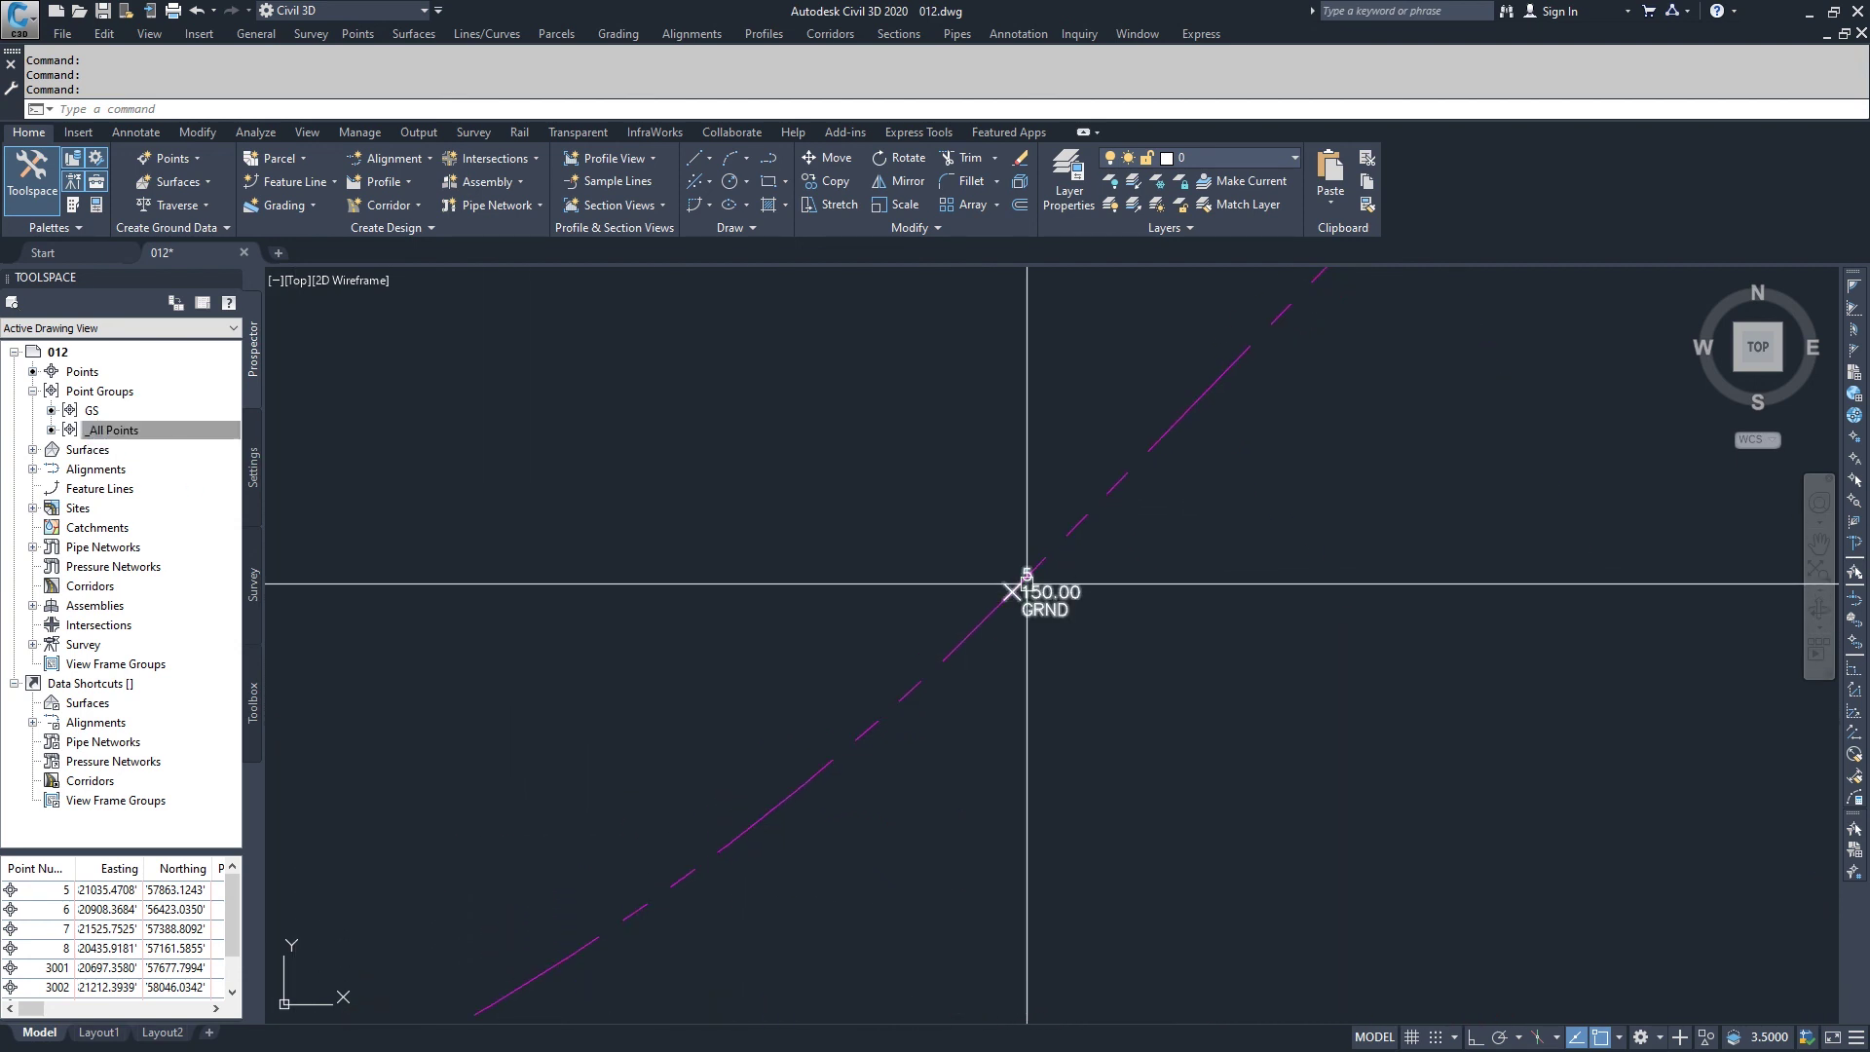
click(90, 431)
right_click(90, 435)
key(Escape)
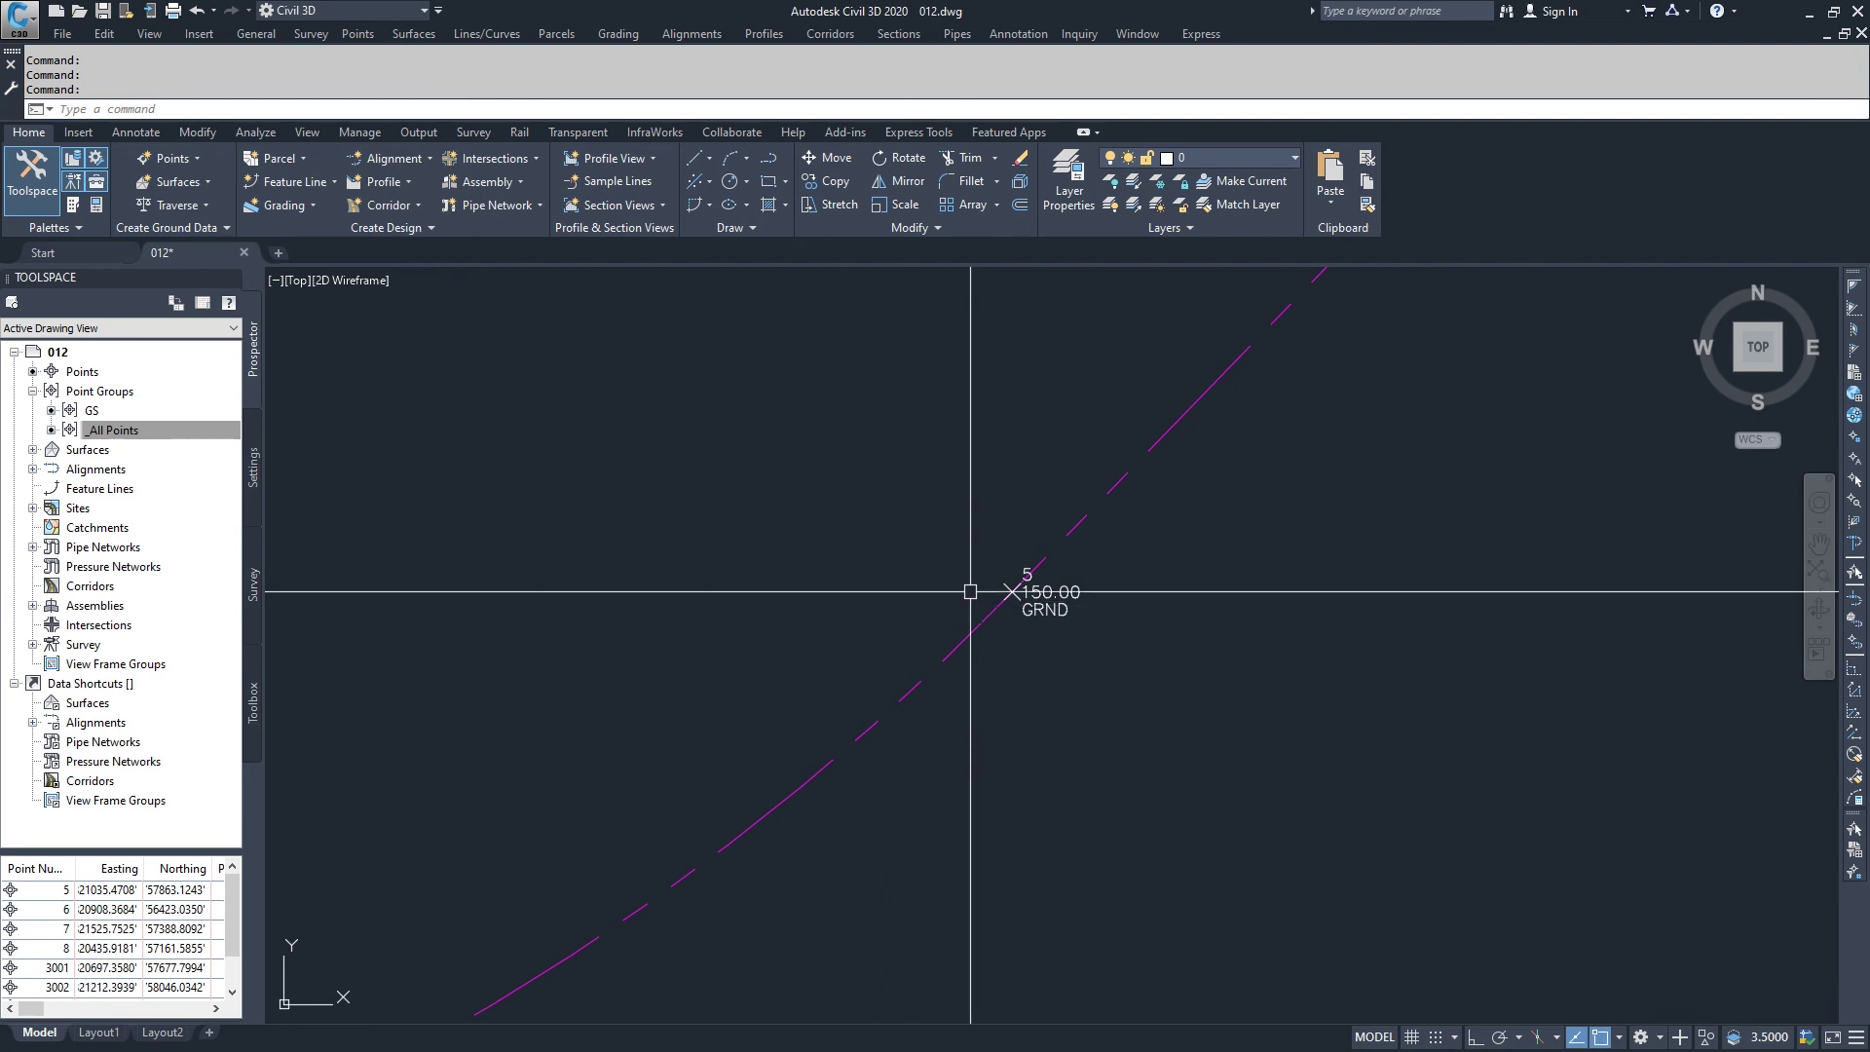
scroll(913, 618, down, 2)
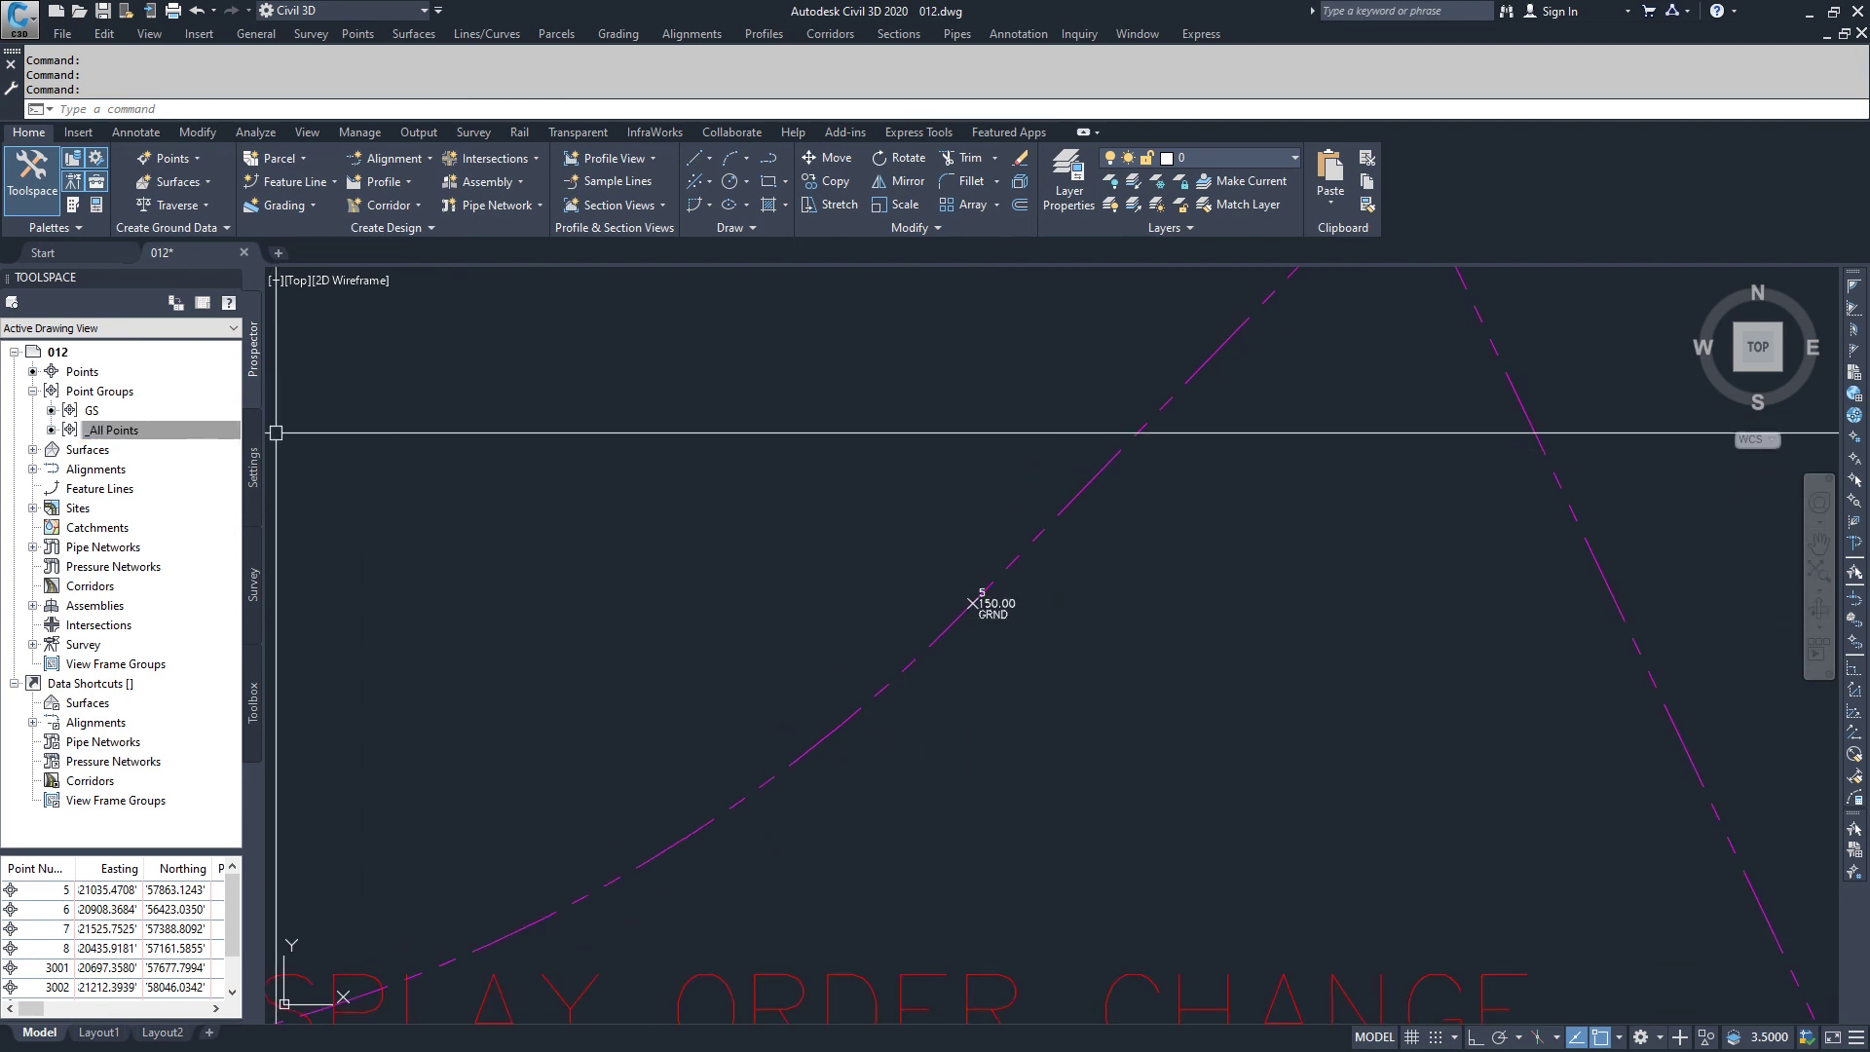